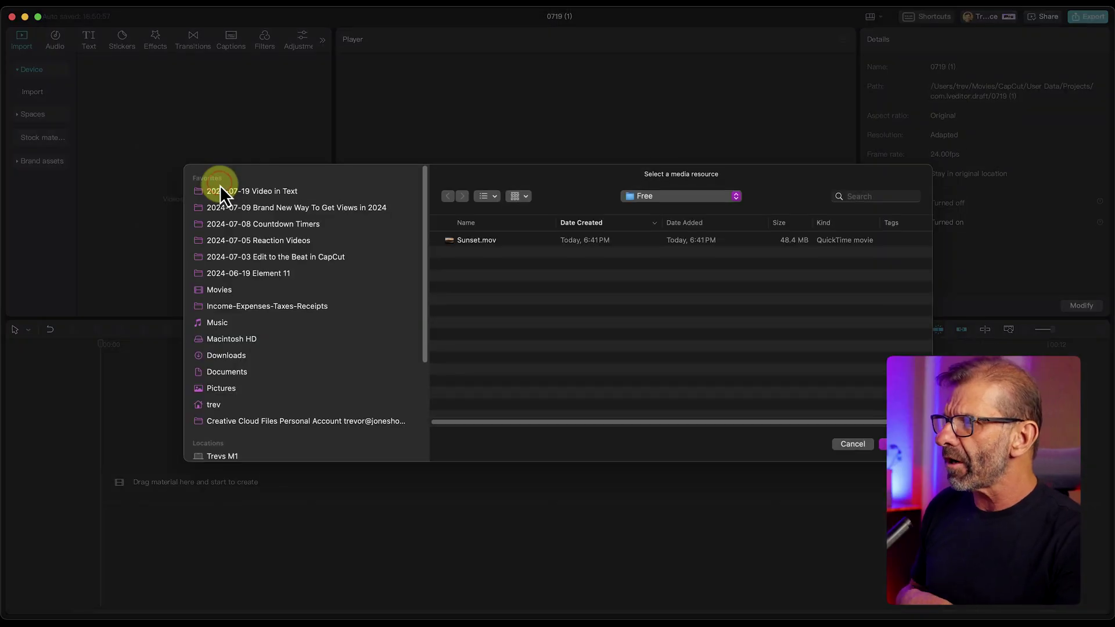
Import Sunset.mov from the Free folder and fit the 13-second clip to the timeline view
{"action": "left_click", "coordinate": [219, 186]}
{"action": "double_click", "coordinate": [464, 242]}
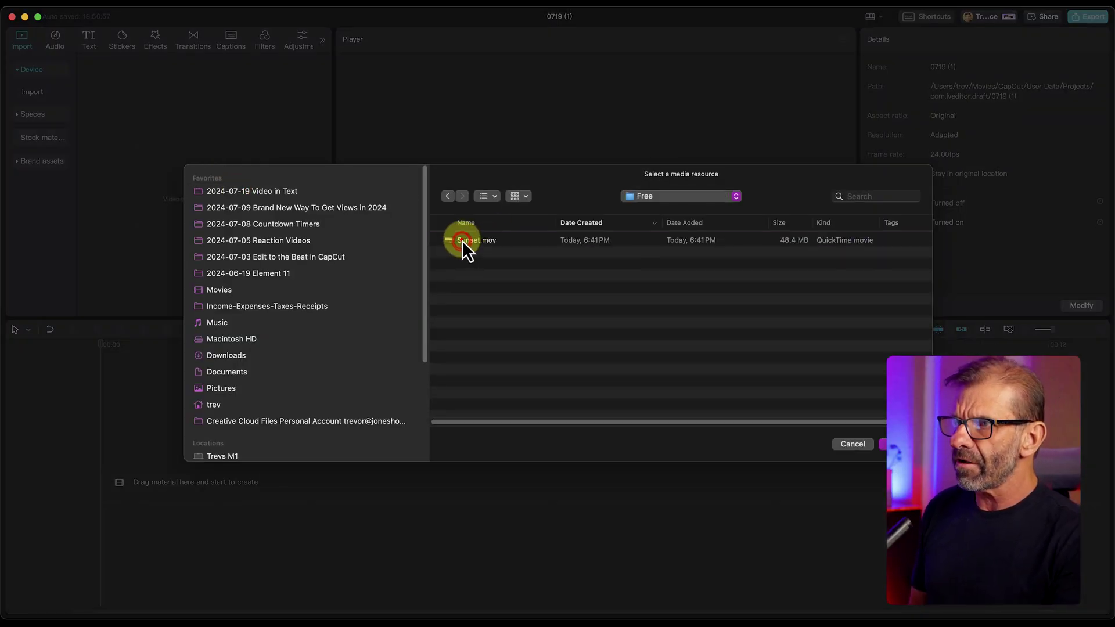
{"action": "left_click", "coordinate": [462, 241]}
{"action": "double_click", "coordinate": [464, 241]}
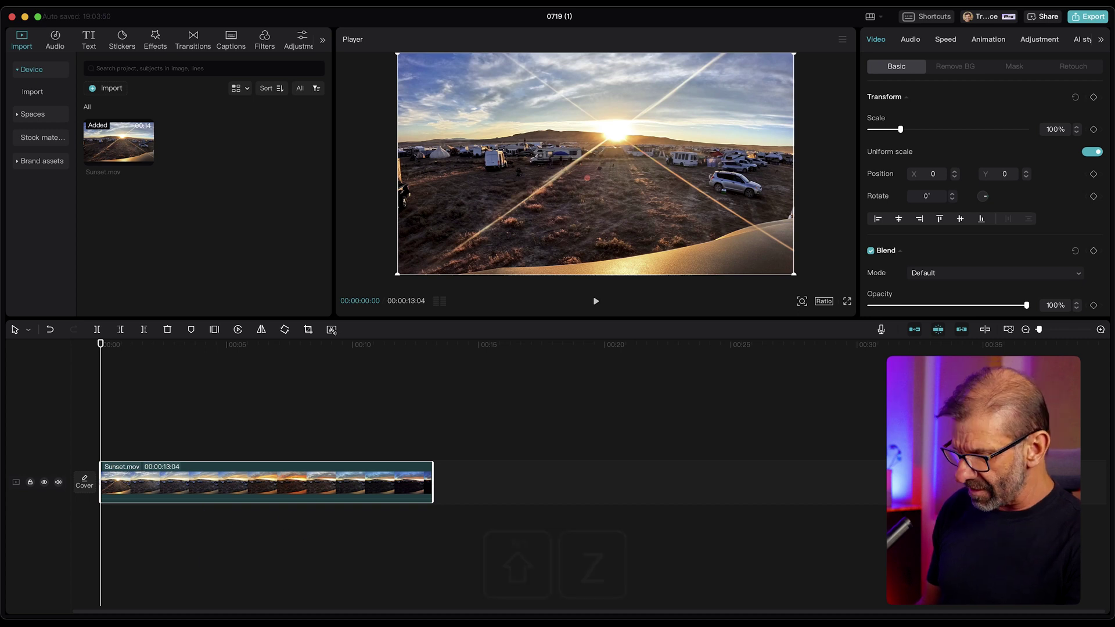
{"action": "key", "text": "shift+z"}
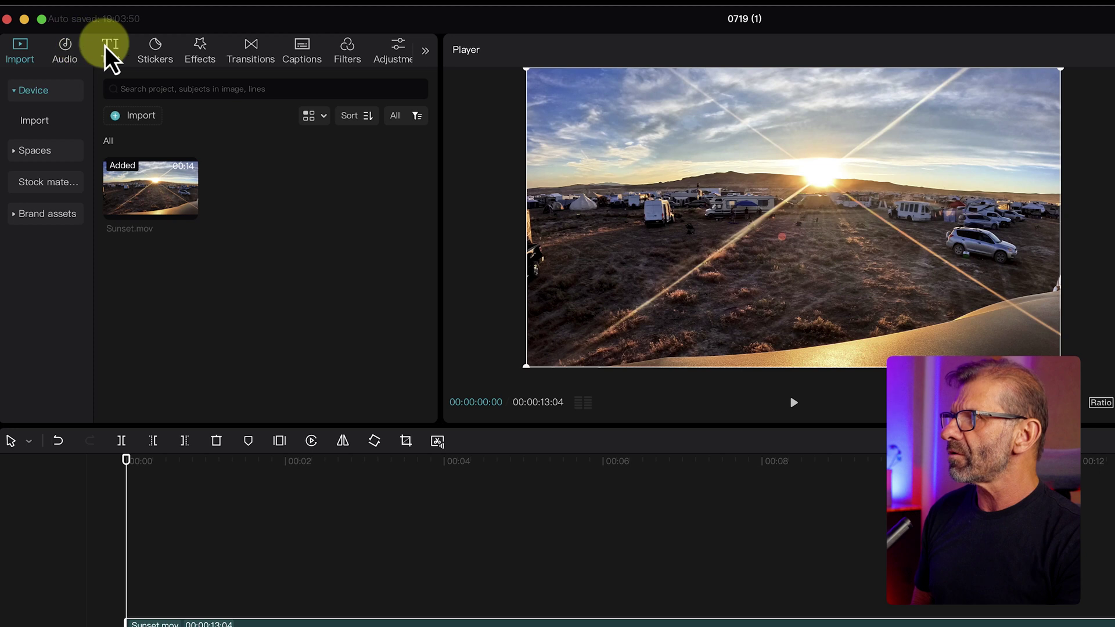
Add a Default text clip above Sunset.mov and stretch it across the full 13 seconds
{"action": "left_click", "coordinate": [109, 47]}
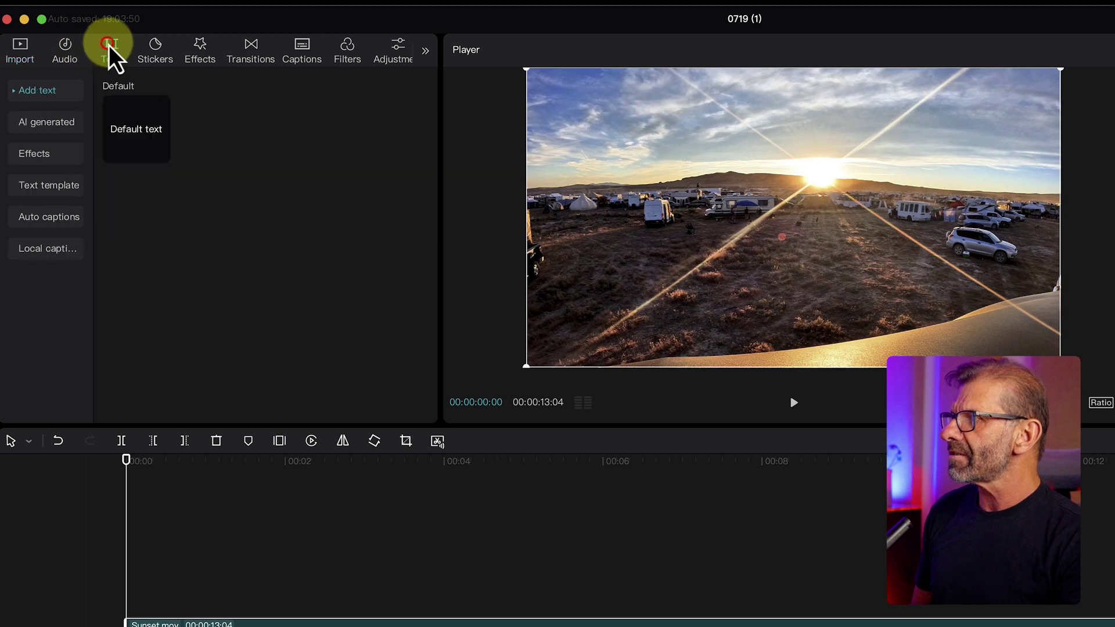
{"action": "left_click_drag", "start_coordinate": [140, 148], "coordinate": [135, 599]}
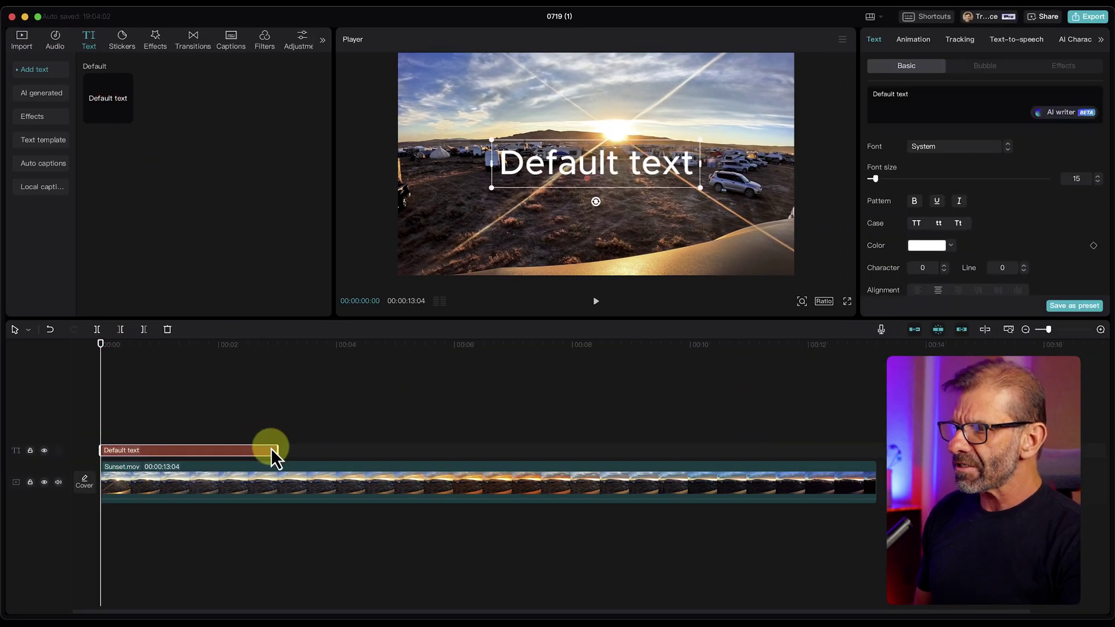
{"action": "left_click_drag", "start_coordinate": [275, 446], "coordinate": [875, 450]}
{"action": "left_click_drag", "start_coordinate": [809, 348], "coordinate": [326, 348]}
{"action": "left_click_drag", "start_coordinate": [270, 373], "coordinate": [65, 381]}
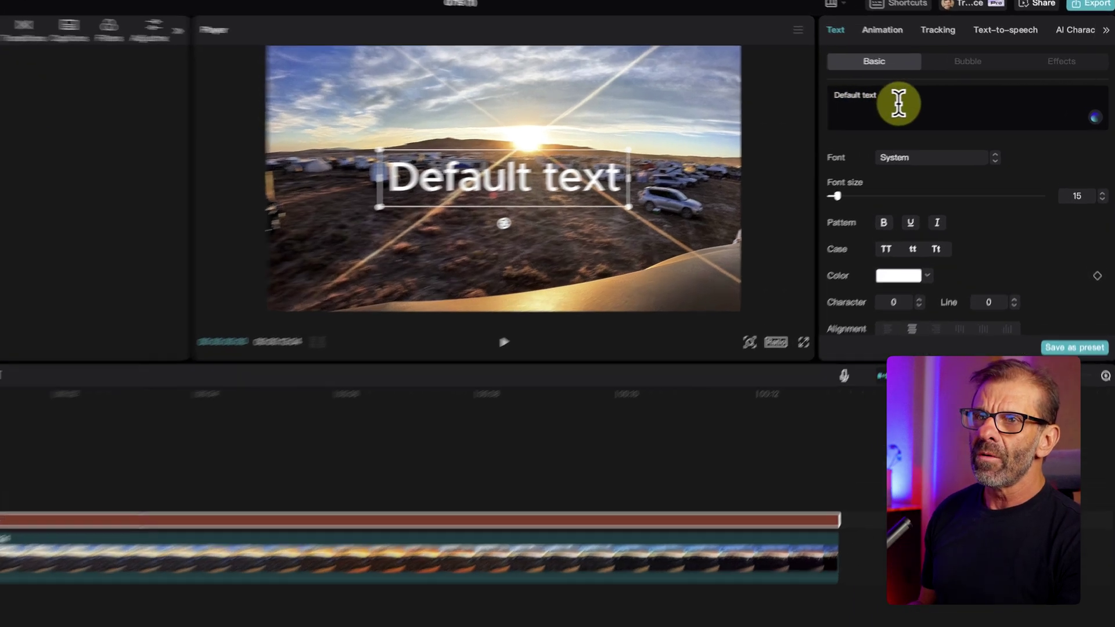
Change the text to BURN in ZY Modern font, enlarged across the center of the frame
{"action": "triple_click", "coordinate": [898, 103]}
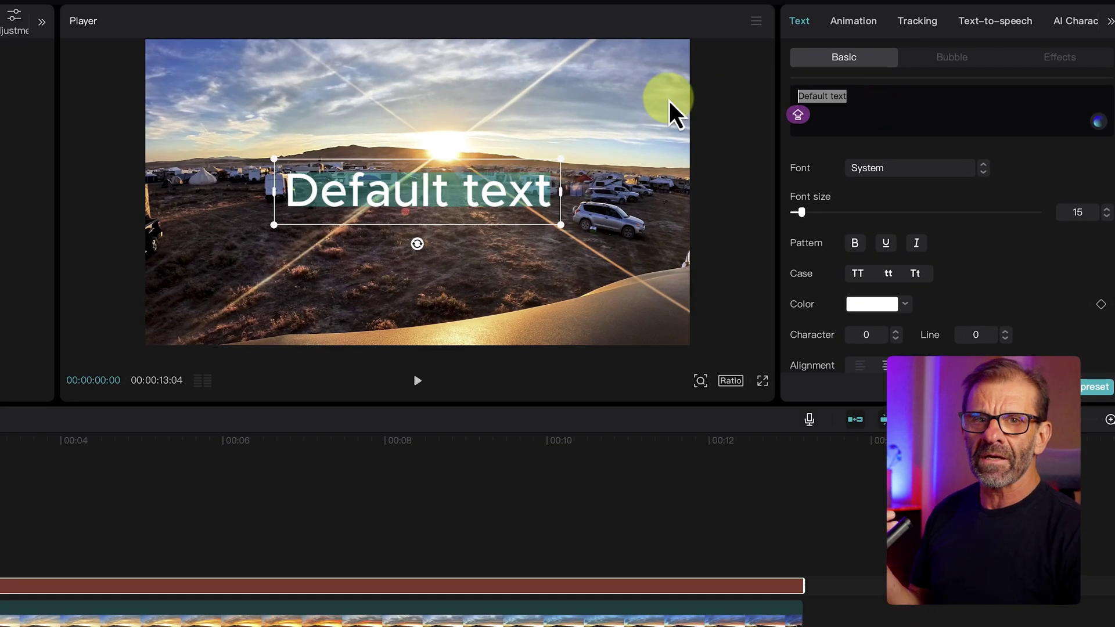
{"action": "type", "text": "BURN"}
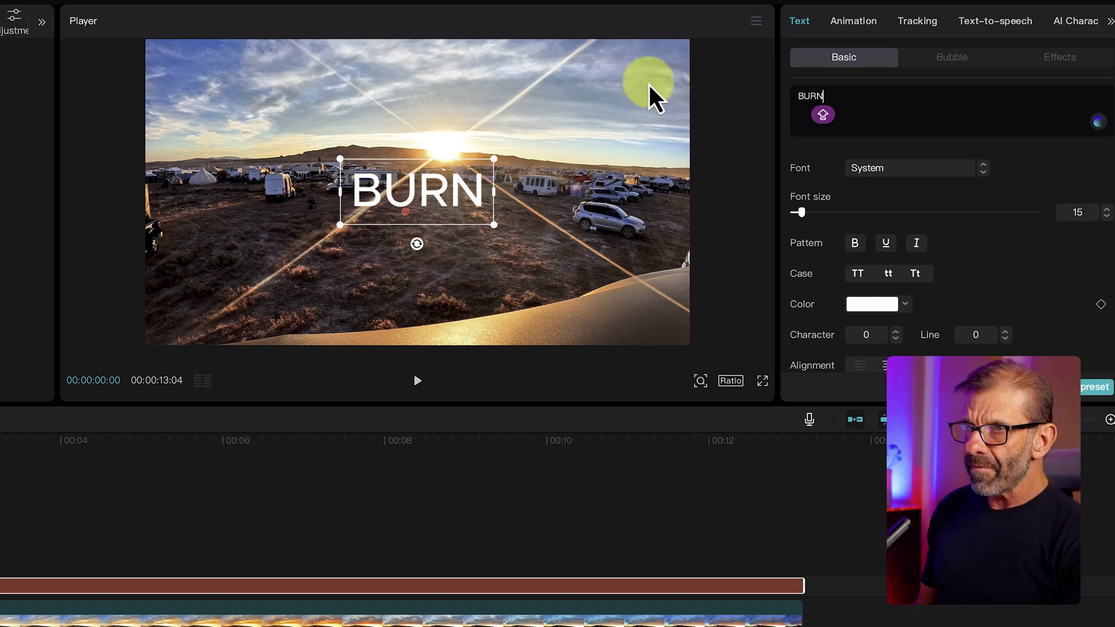
{"action": "left_click", "coordinate": [908, 170]}
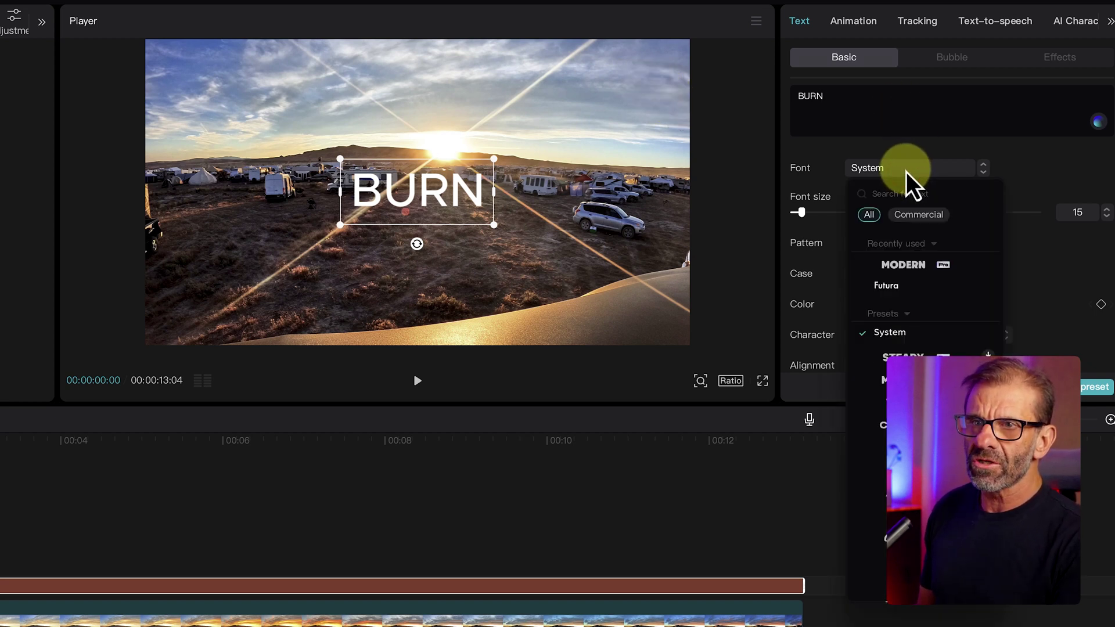
{"action": "left_click", "coordinate": [906, 265]}
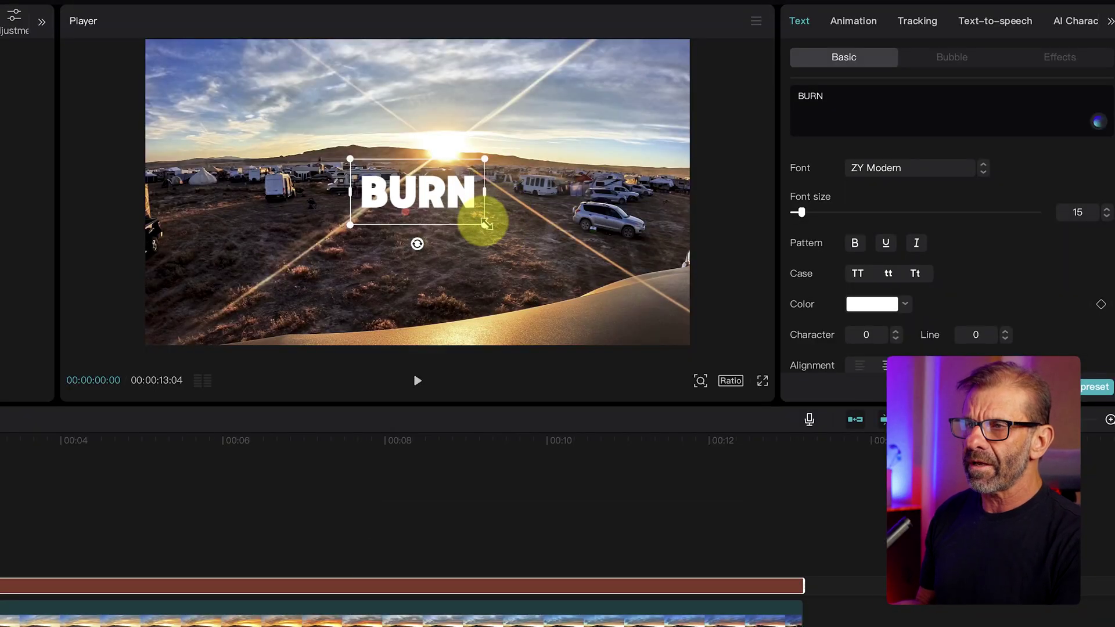
{"action": "left_click_drag", "start_coordinate": [486, 223], "coordinate": [631, 327]}
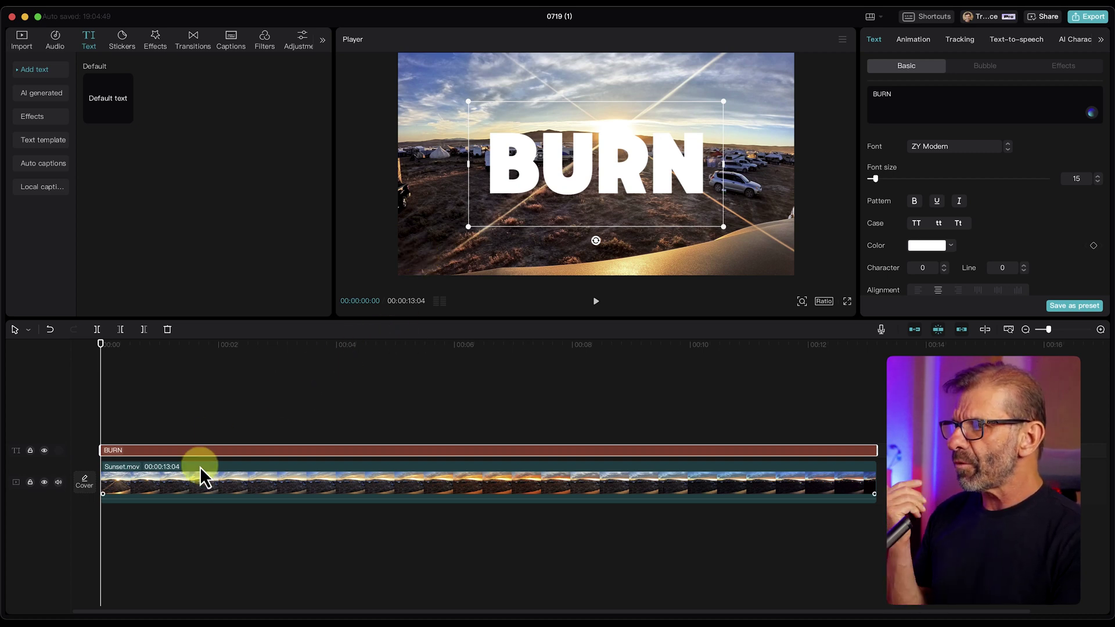
Lift Sunset.mov to an upper track and move the BURN text clip beneath it
{"action": "left_click", "coordinate": [197, 482]}
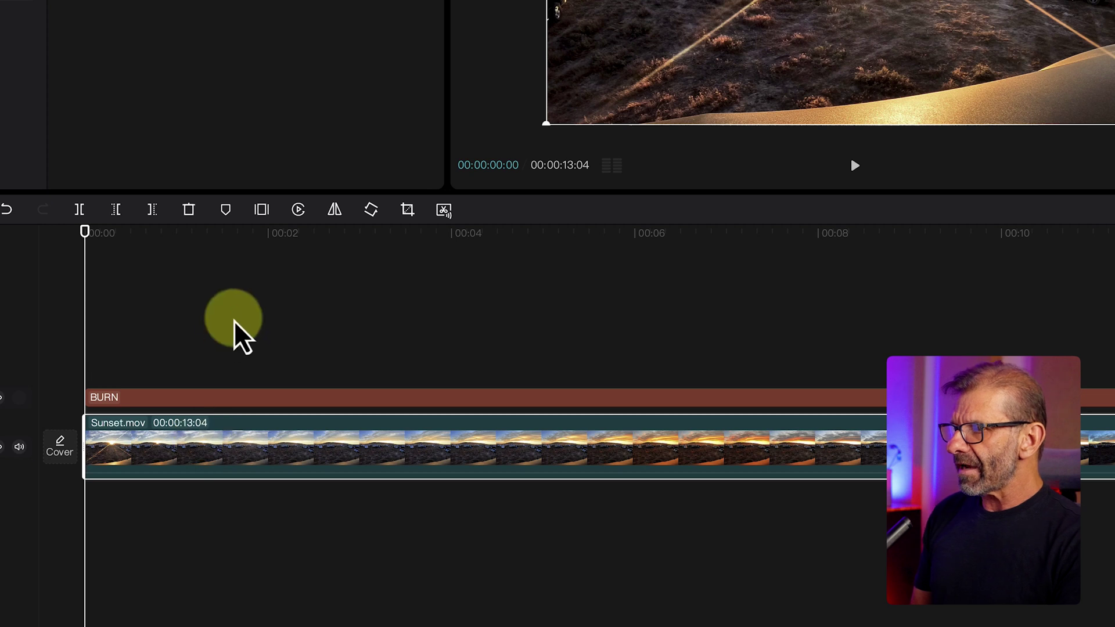
{"action": "left_click", "coordinate": [235, 321]}
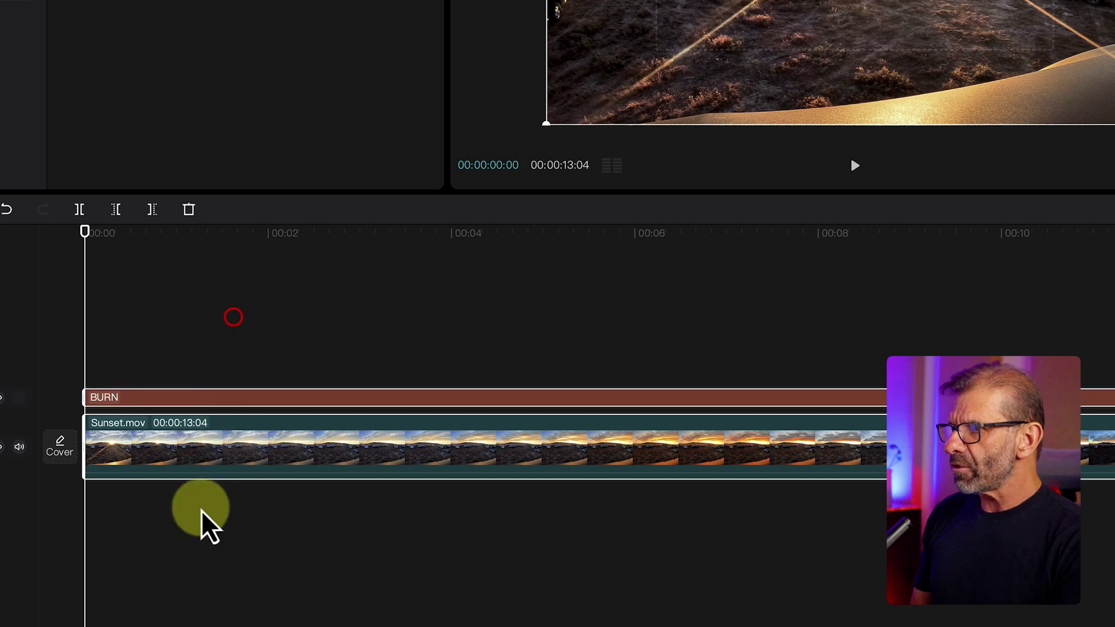
{"action": "left_click_drag", "start_coordinate": [202, 454], "coordinate": [200, 404]}
{"action": "left_click", "coordinate": [205, 365]}
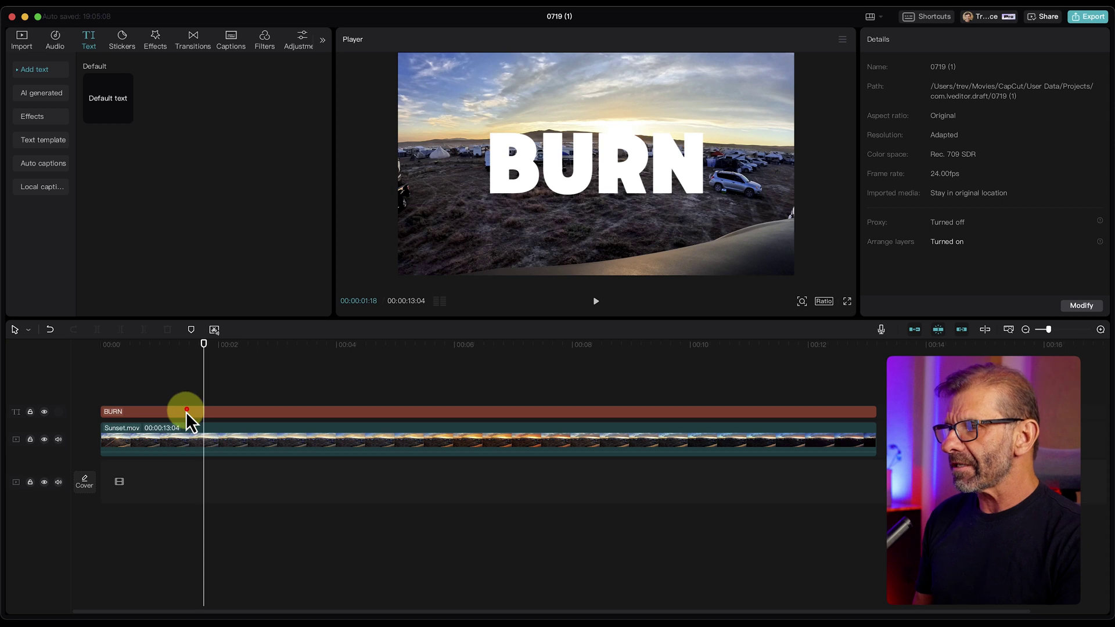
{"action": "left_click_drag", "start_coordinate": [186, 411], "coordinate": [178, 460]}
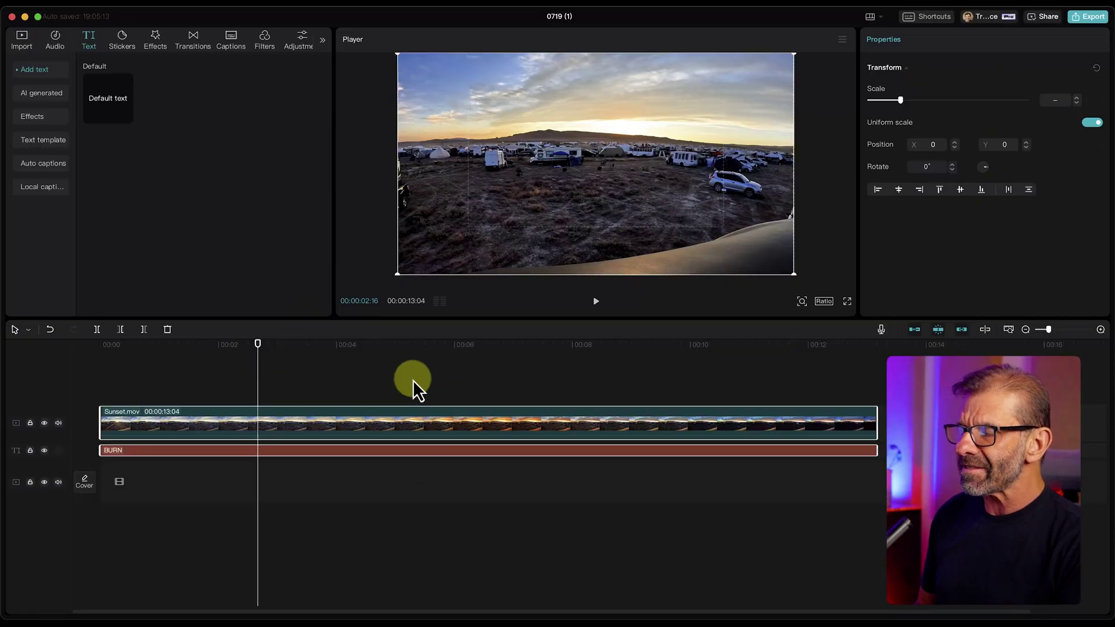
{"action": "left_click", "coordinate": [418, 381]}
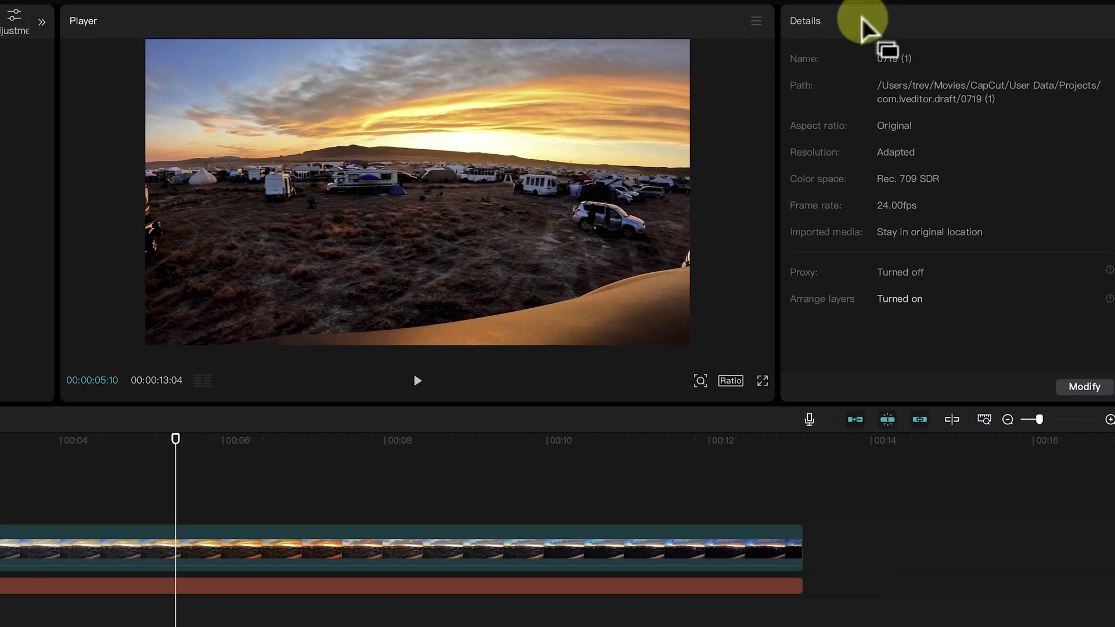
{"action": "left_click", "coordinate": [1090, 387]}
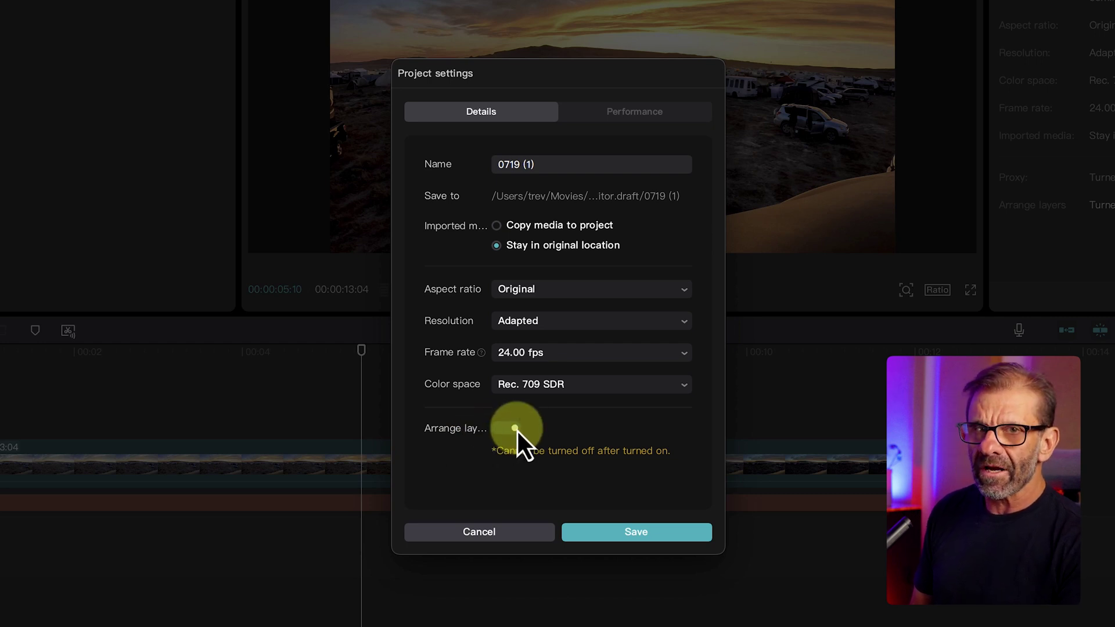
{"action": "left_click", "coordinate": [628, 528]}
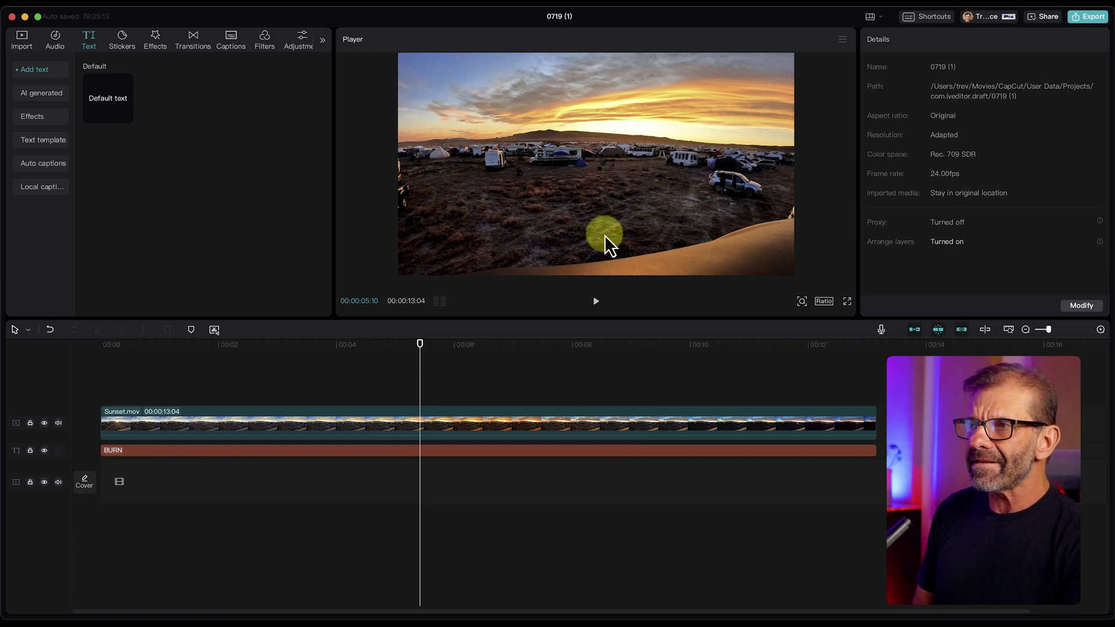
Set Sunset.mov's blend mode to Multiply and return the playhead to the start
{"action": "left_click", "coordinate": [402, 425]}
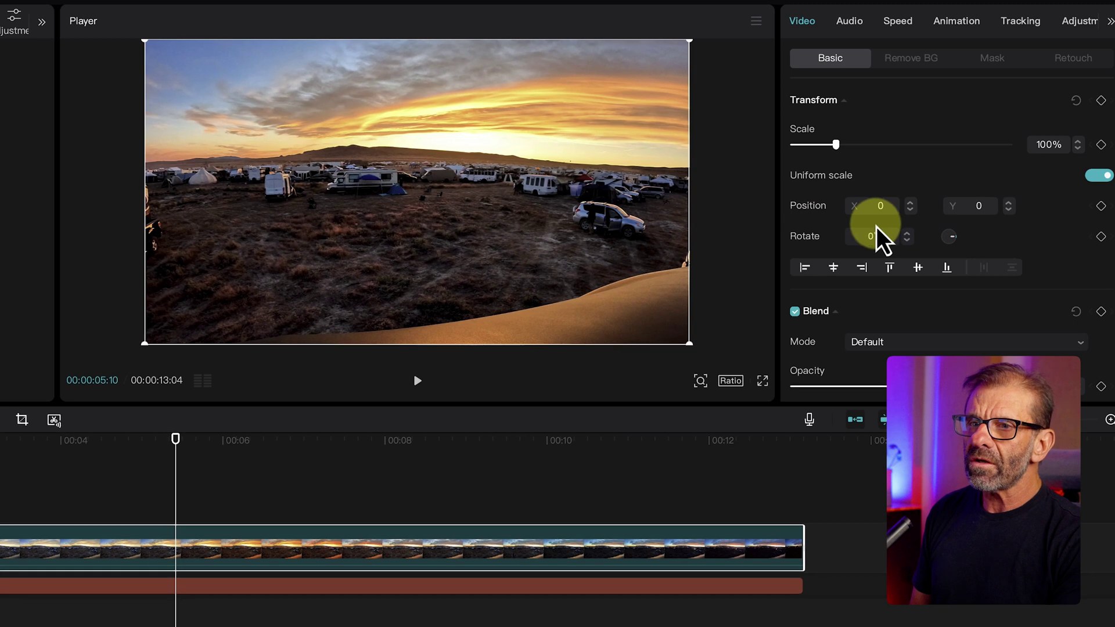
{"action": "scroll", "coordinate": [931, 196], "scroll_direction": "down", "scroll_amount": 3}
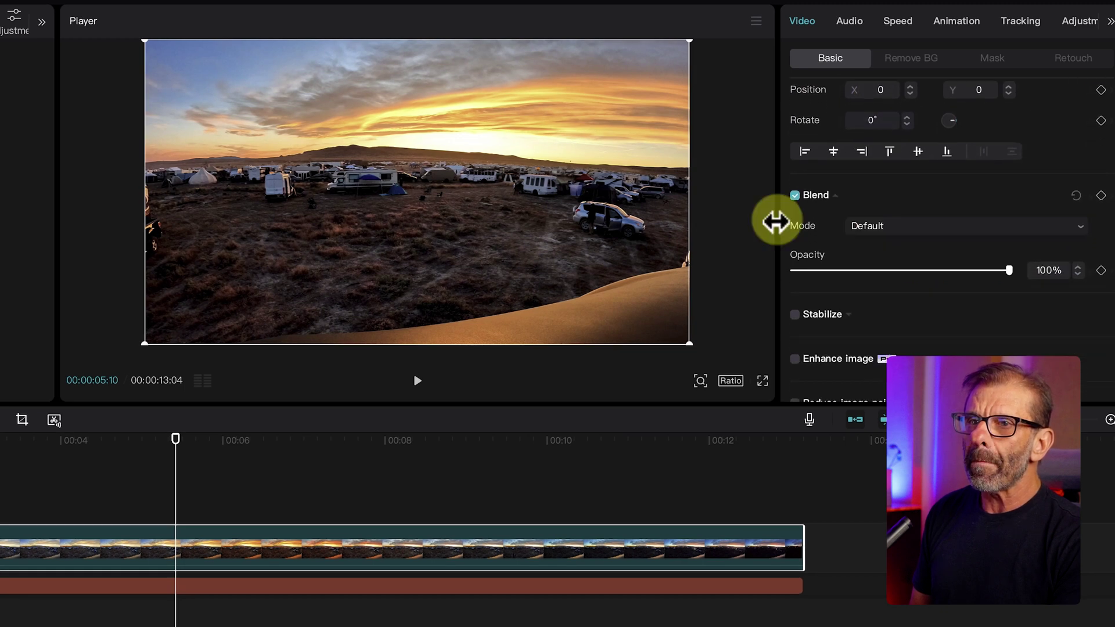
{"action": "left_click", "coordinate": [924, 224]}
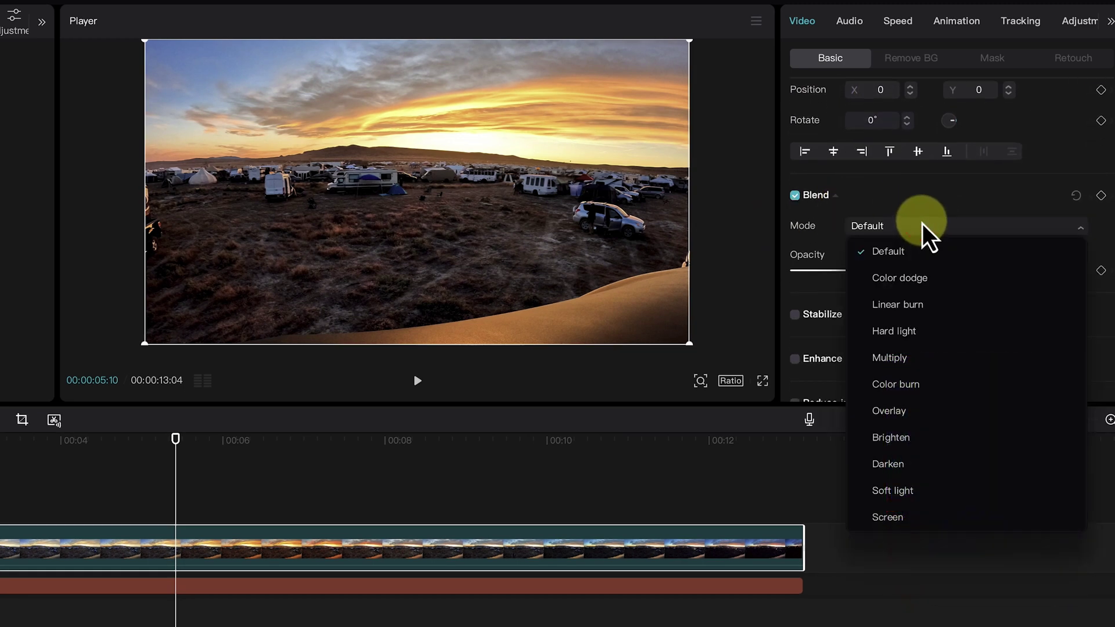
{"action": "left_click", "coordinate": [899, 359]}
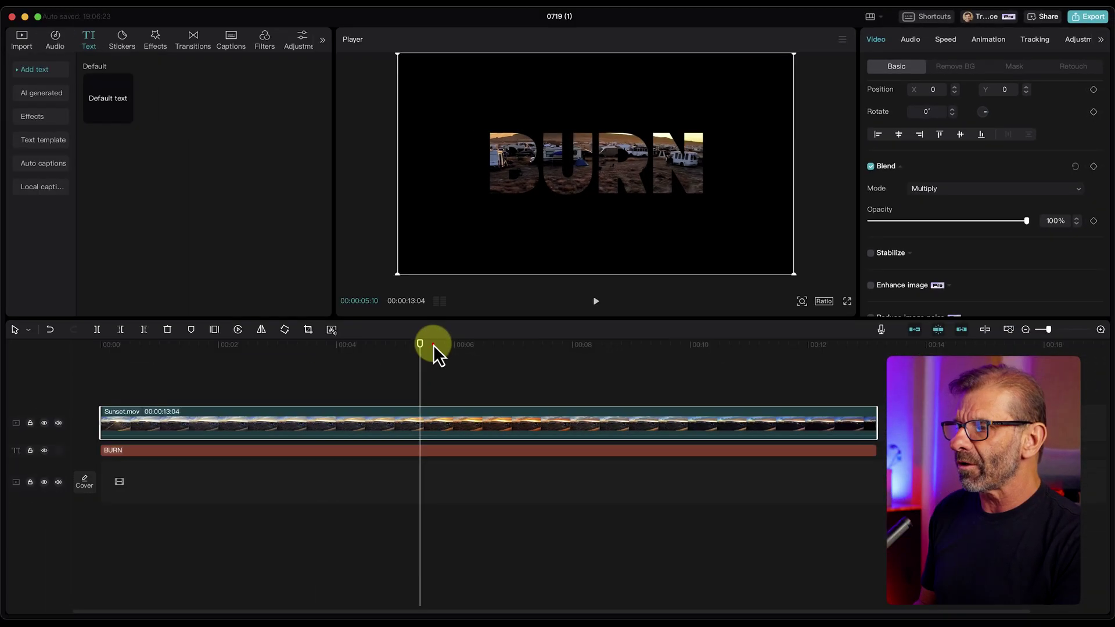
{"action": "left_click_drag", "start_coordinate": [180, 439], "coordinate": [0, 441]}
{"action": "left_click_drag", "start_coordinate": [115, 355], "coordinate": [67, 356]}
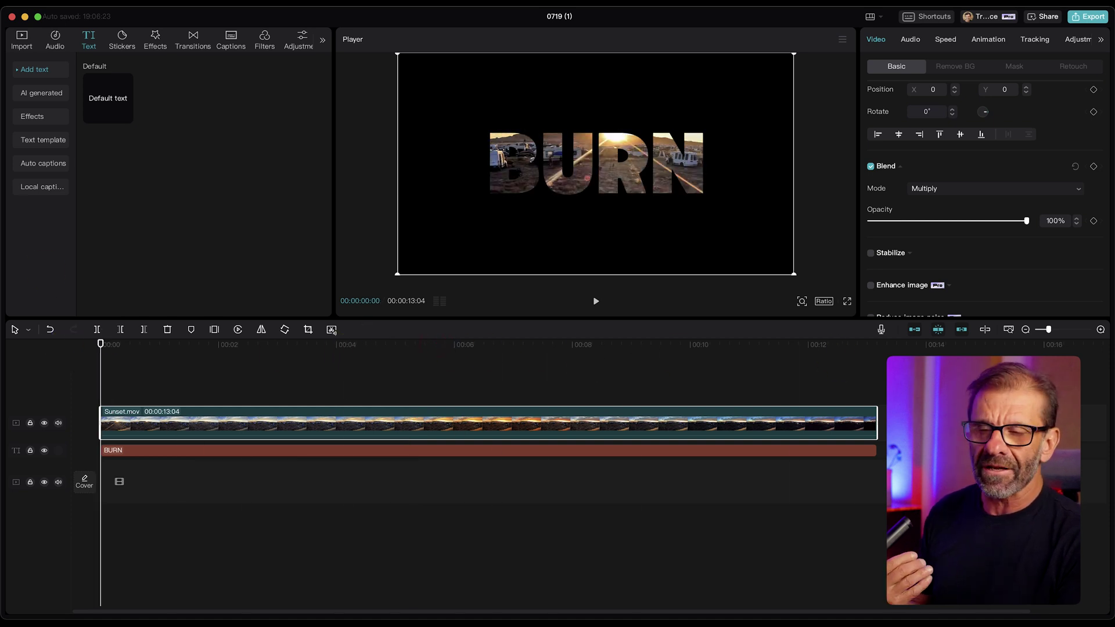
{"action": "left_click", "coordinate": [147, 433]}
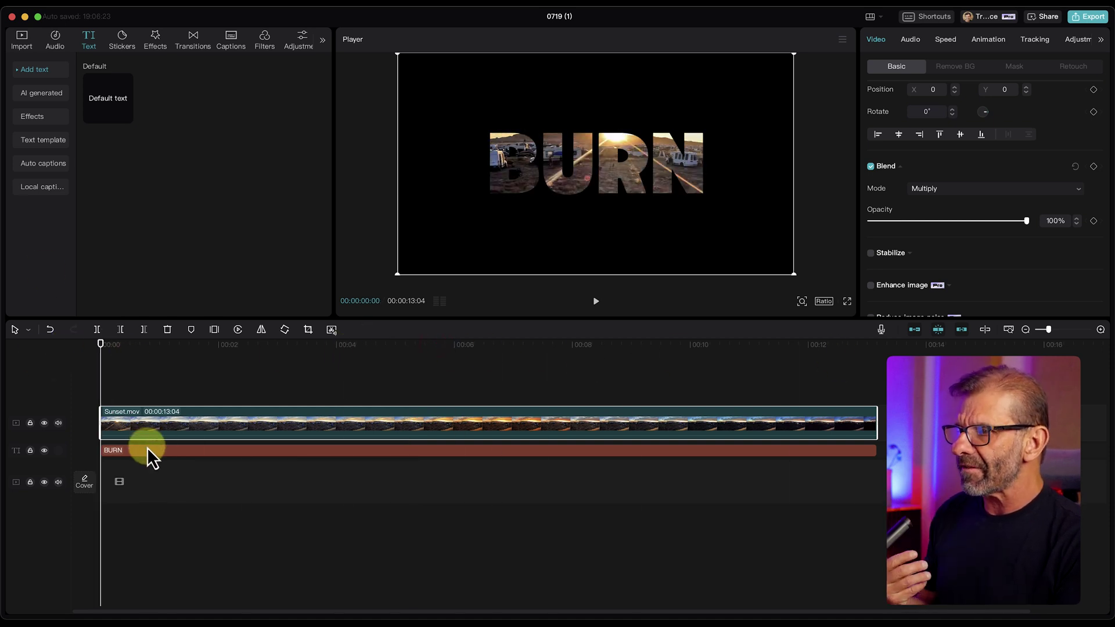
Keyframe BURN's scale at 261% at the start and 405% near 00:03:02, then preview
{"action": "left_click", "coordinate": [149, 452]}
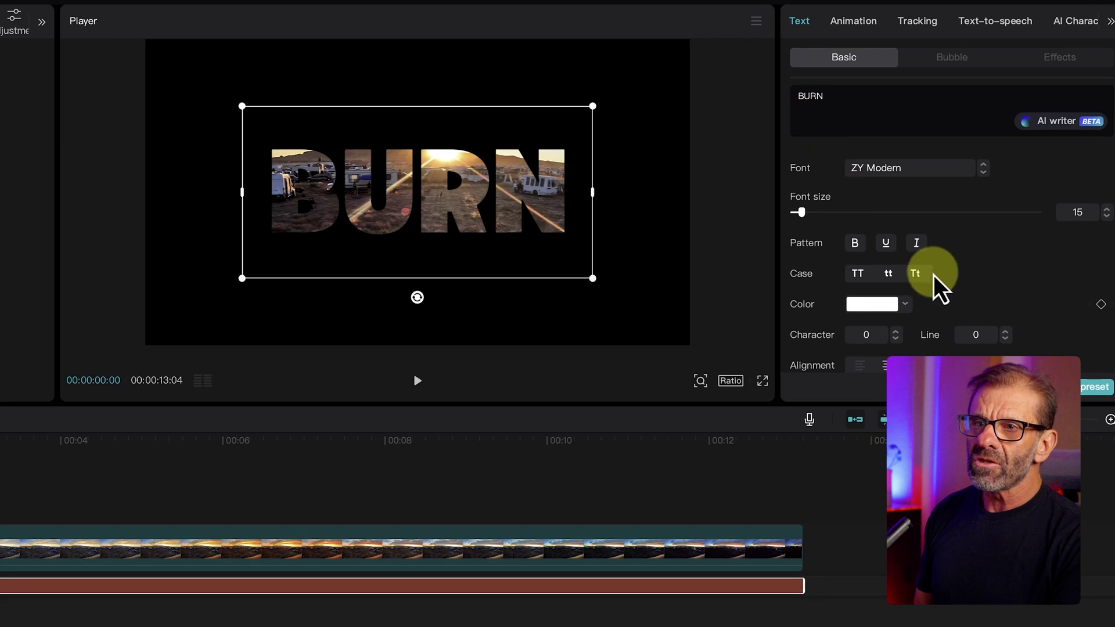
{"action": "scroll", "coordinate": [941, 282], "scroll_direction": "down", "scroll_amount": 5}
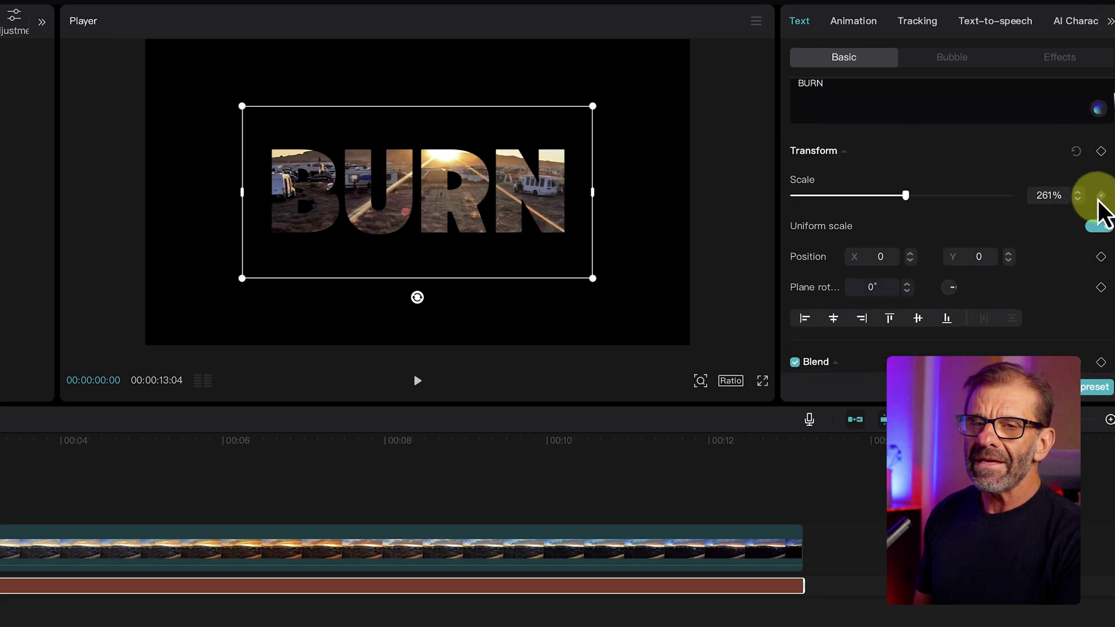
{"action": "left_click", "coordinate": [1101, 196]}
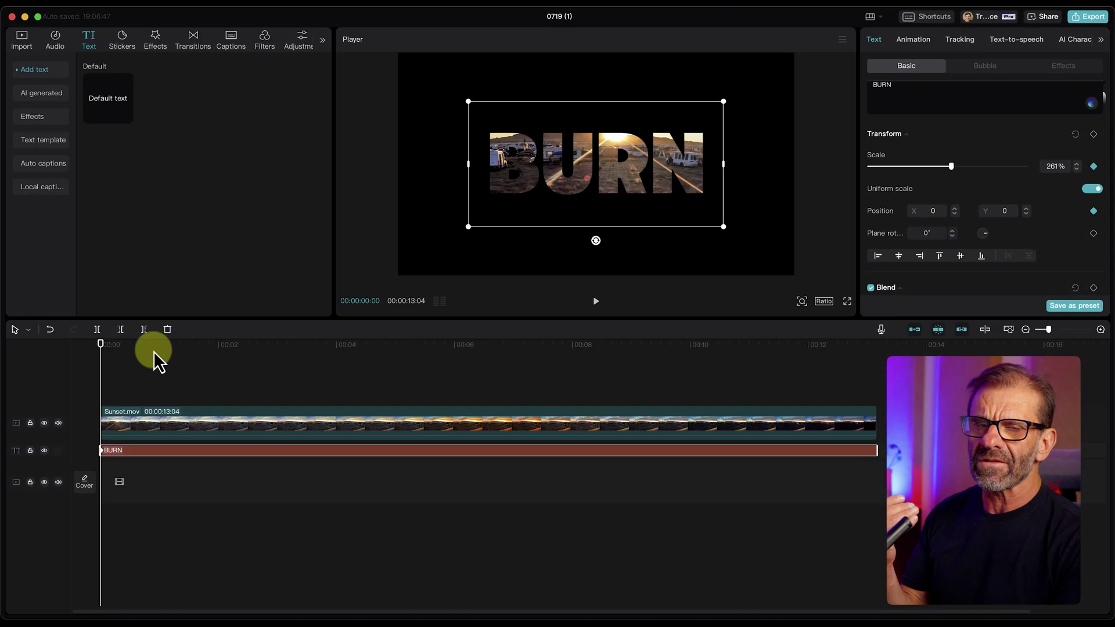
{"action": "left_click_drag", "start_coordinate": [131, 355], "coordinate": [282, 358]}
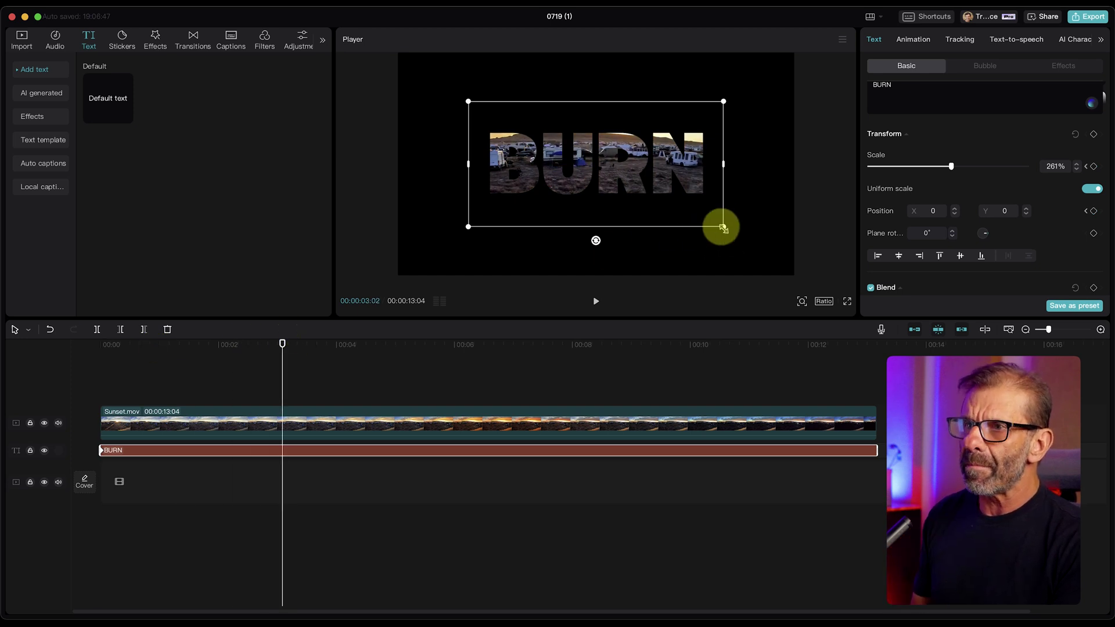
{"action": "left_click_drag", "start_coordinate": [723, 228], "coordinate": [811, 298]}
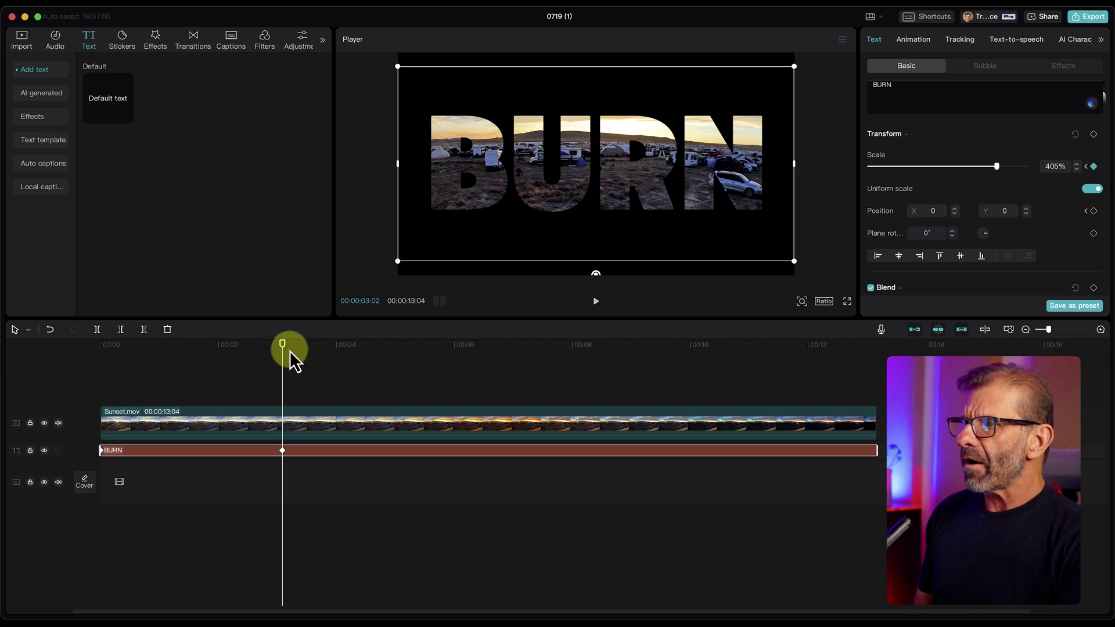
{"action": "left_click_drag", "start_coordinate": [291, 350], "coordinate": [61, 342]}
{"action": "key", "text": "space"}
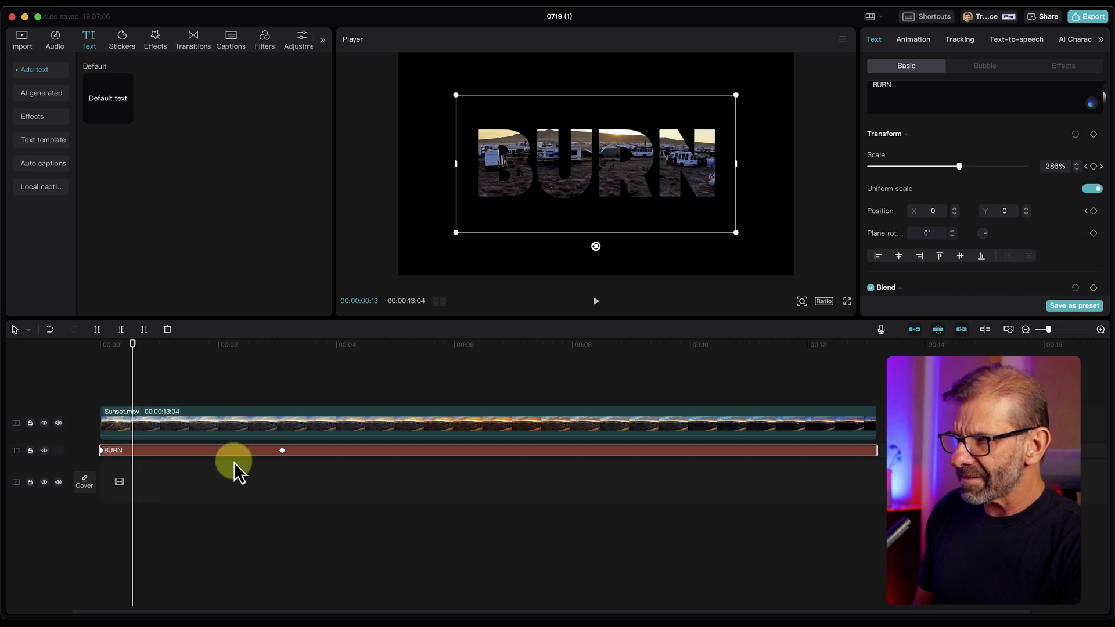
{"action": "left_click", "coordinate": [255, 383]}
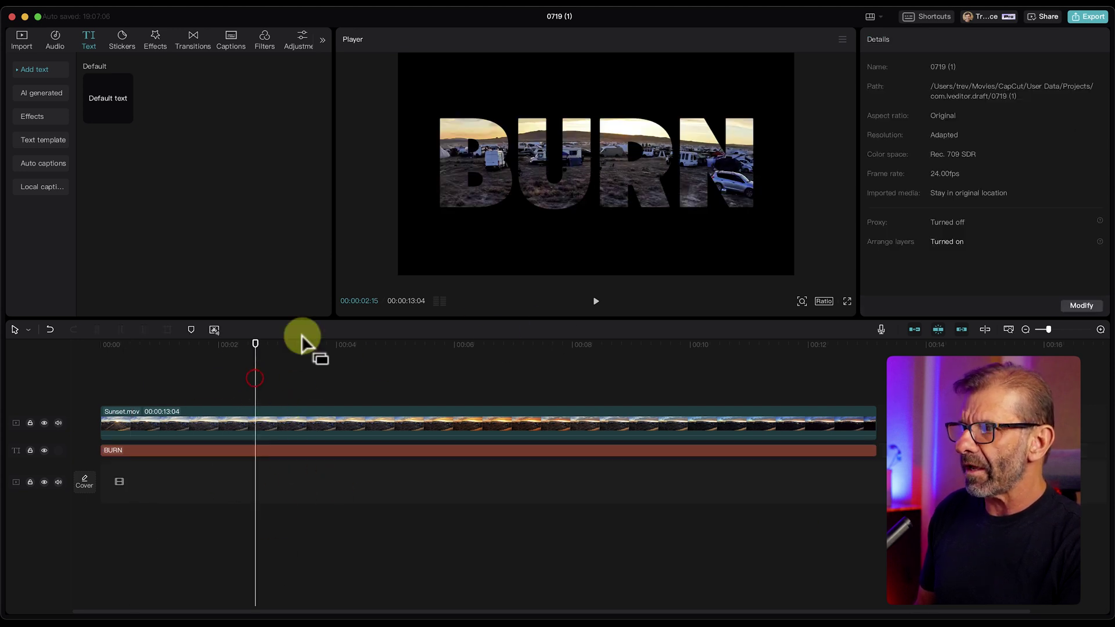
{"action": "key", "text": "space"}
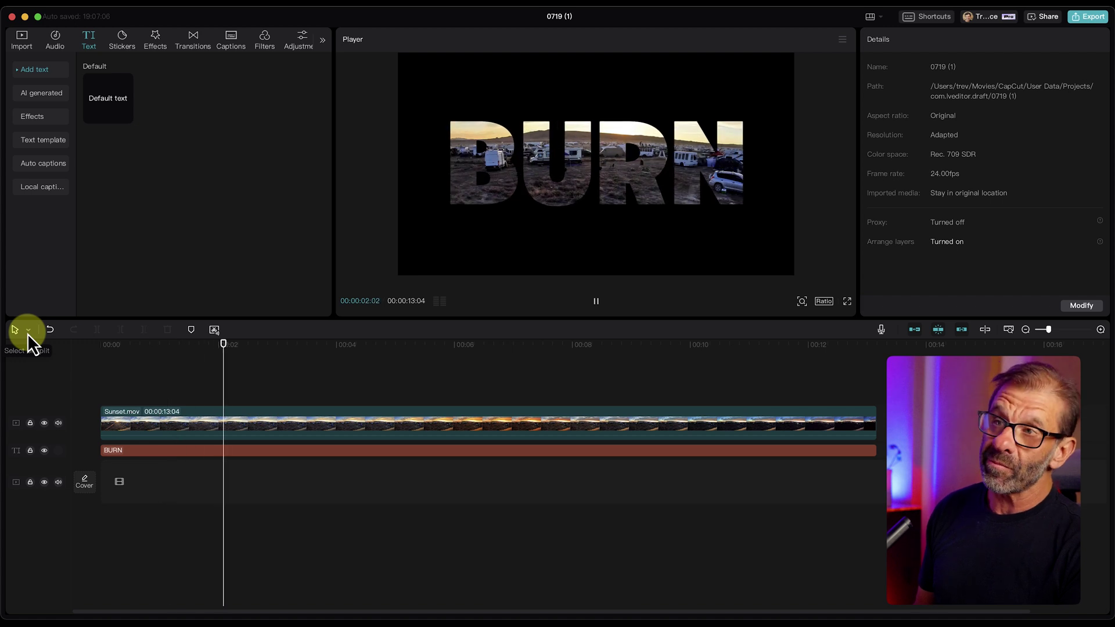
{"action": "key", "text": "space"}
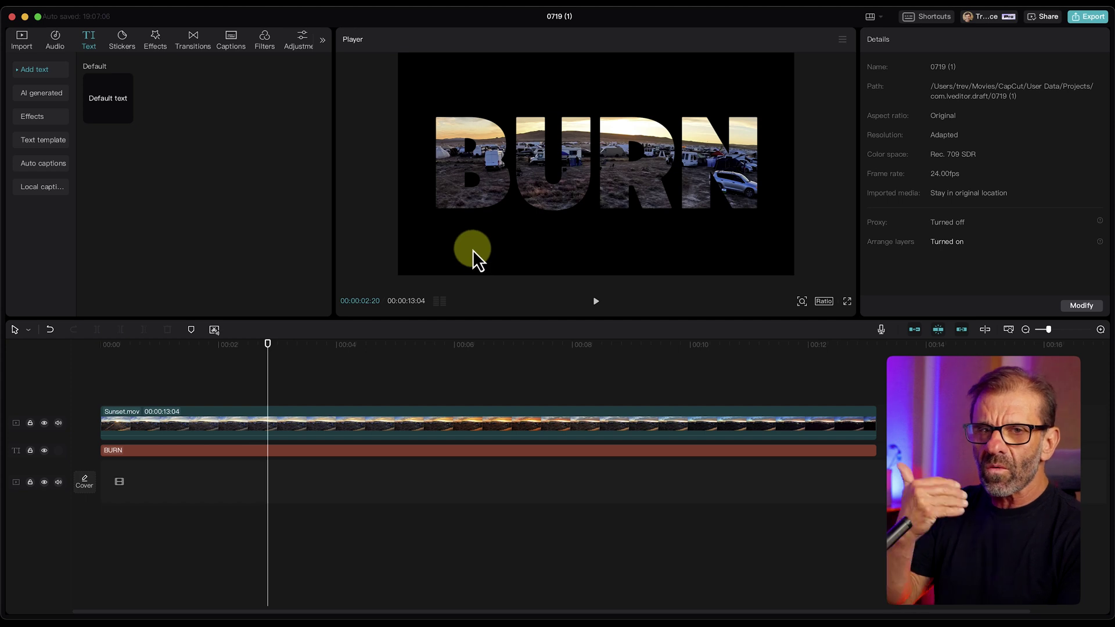
Add an X 0, Y 0 position keyframe to BURN at the 00:03:02 scale keyframe
{"action": "left_click", "coordinate": [242, 423]}
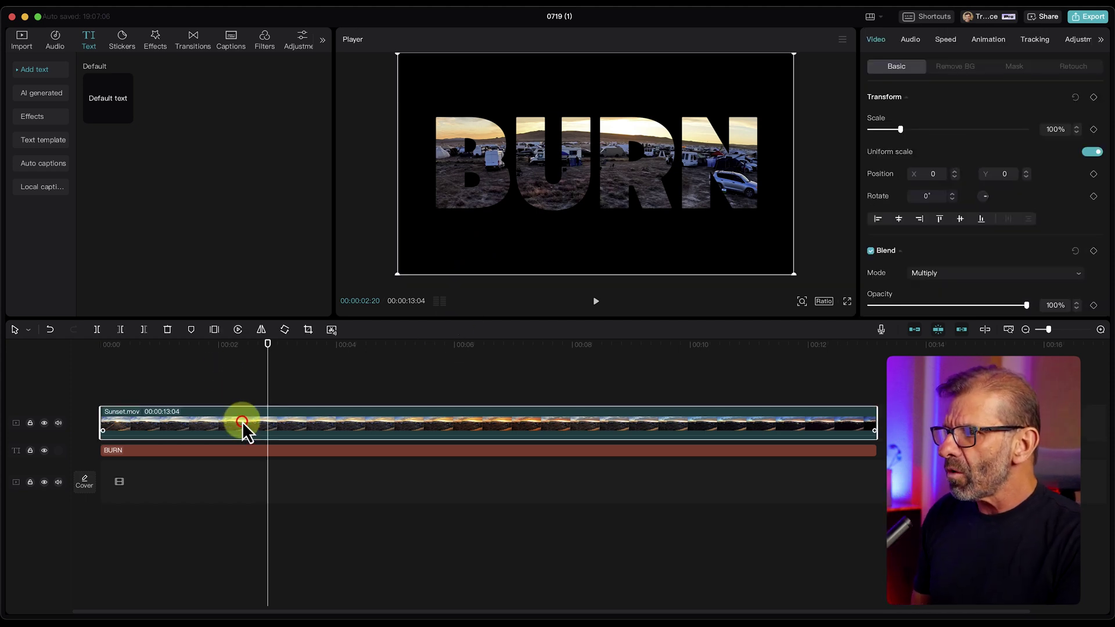
{"action": "left_click", "coordinate": [224, 453]}
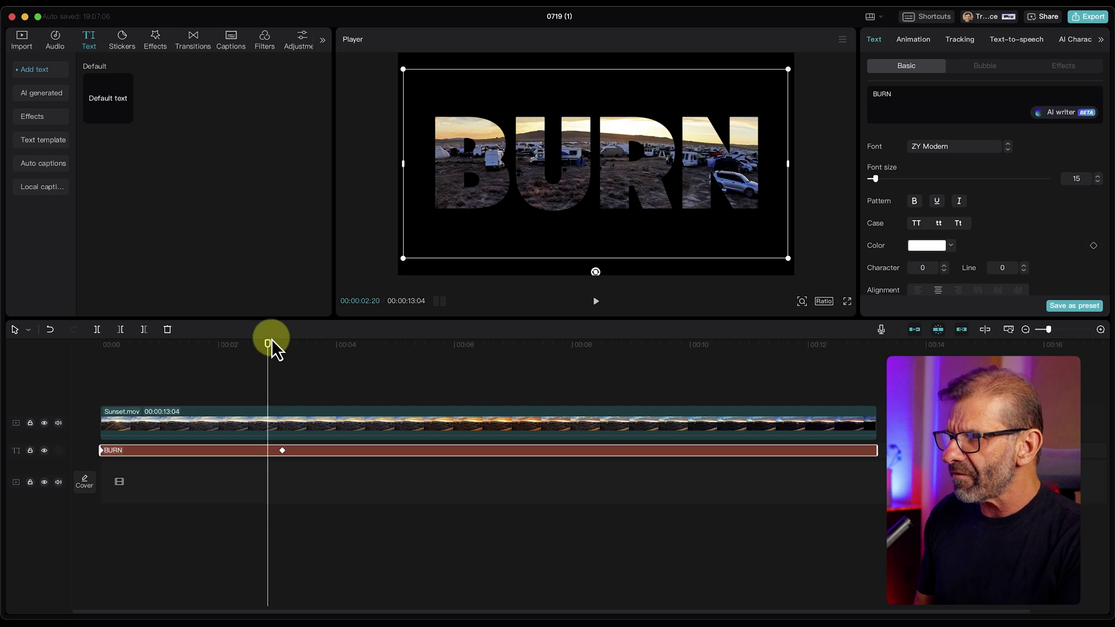
{"action": "left_click_drag", "start_coordinate": [266, 356], "coordinate": [280, 360]}
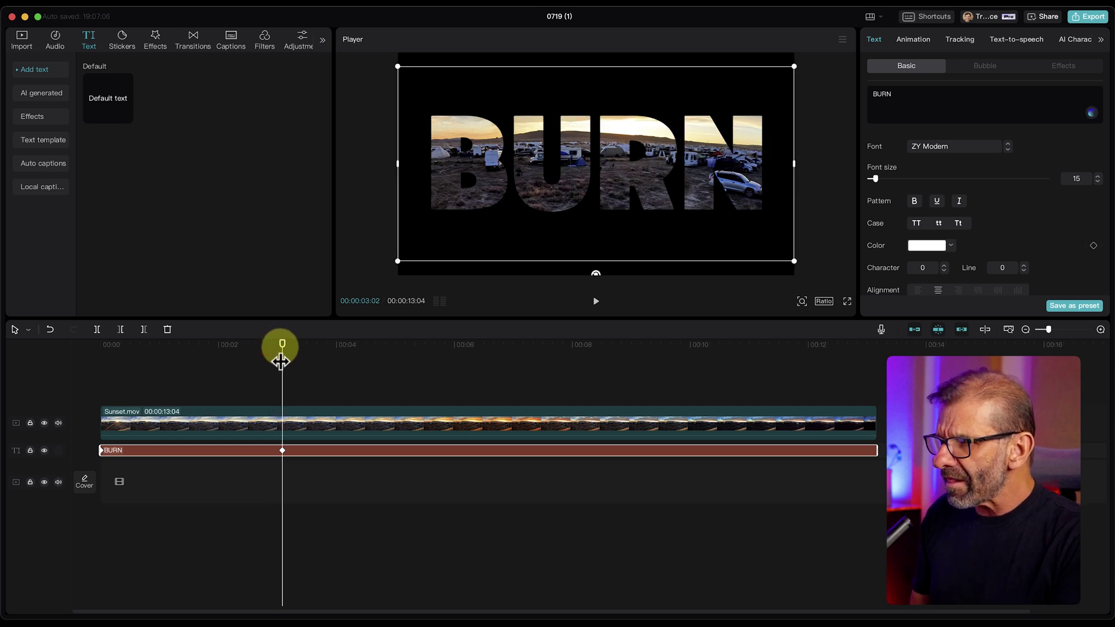
{"action": "left_click", "coordinate": [296, 450]}
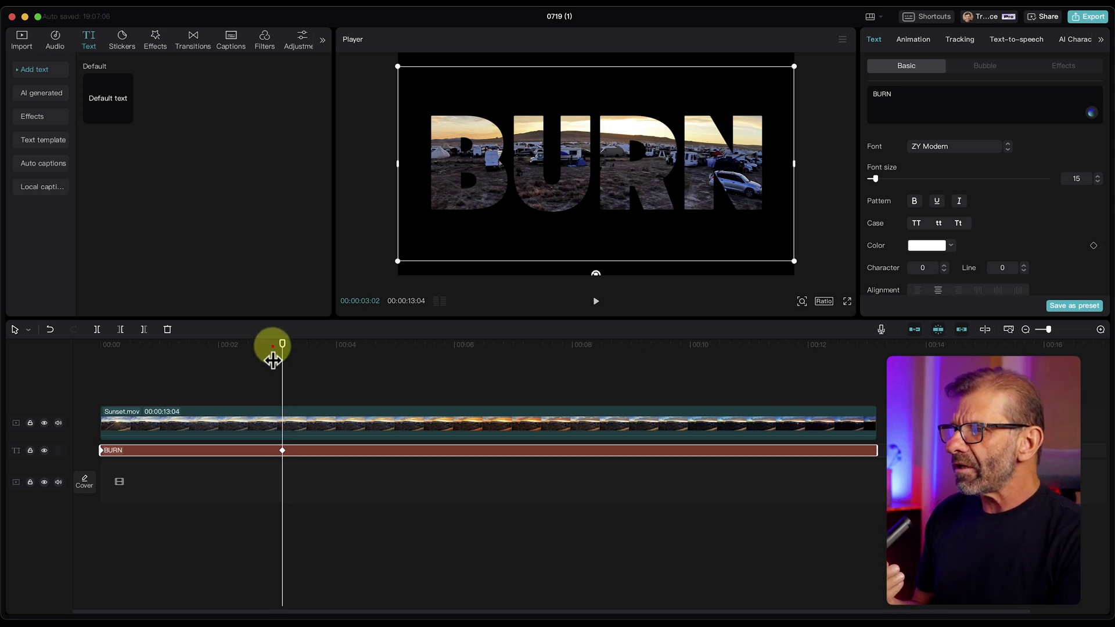
{"action": "mouse_move", "coordinate": [273, 350]}
{"action": "left_mouse_down"}
{"action": "mouse_move", "coordinate": [92, 339]}
{"action": "mouse_move", "coordinate": [285, 372]}
{"action": "left_mouse_up"}
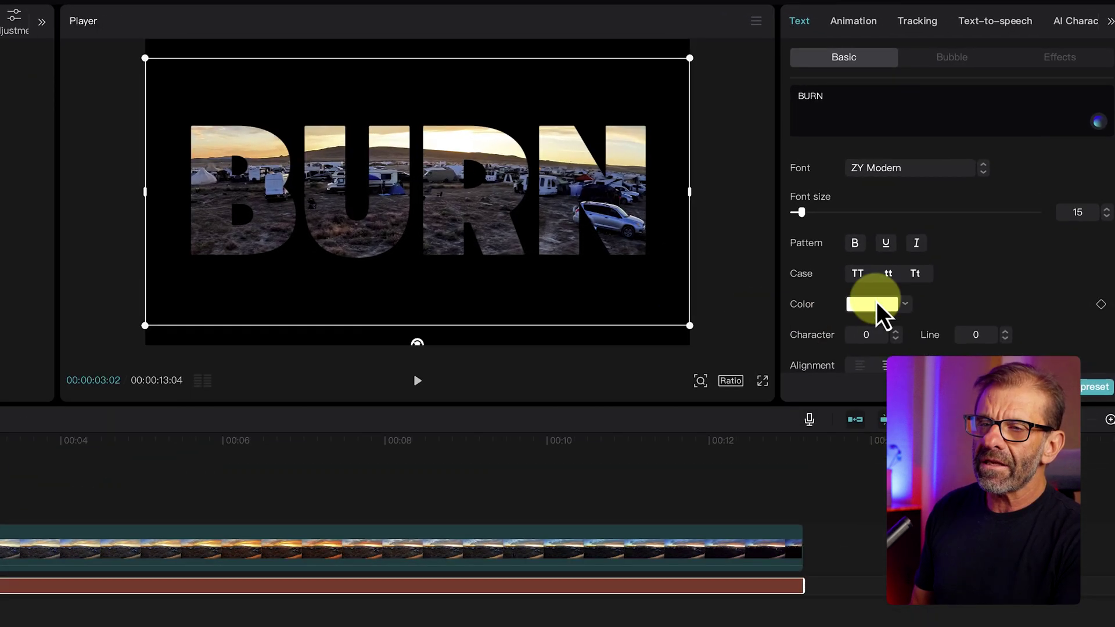
{"action": "scroll", "coordinate": [978, 270], "scroll_direction": "down", "scroll_amount": 1}
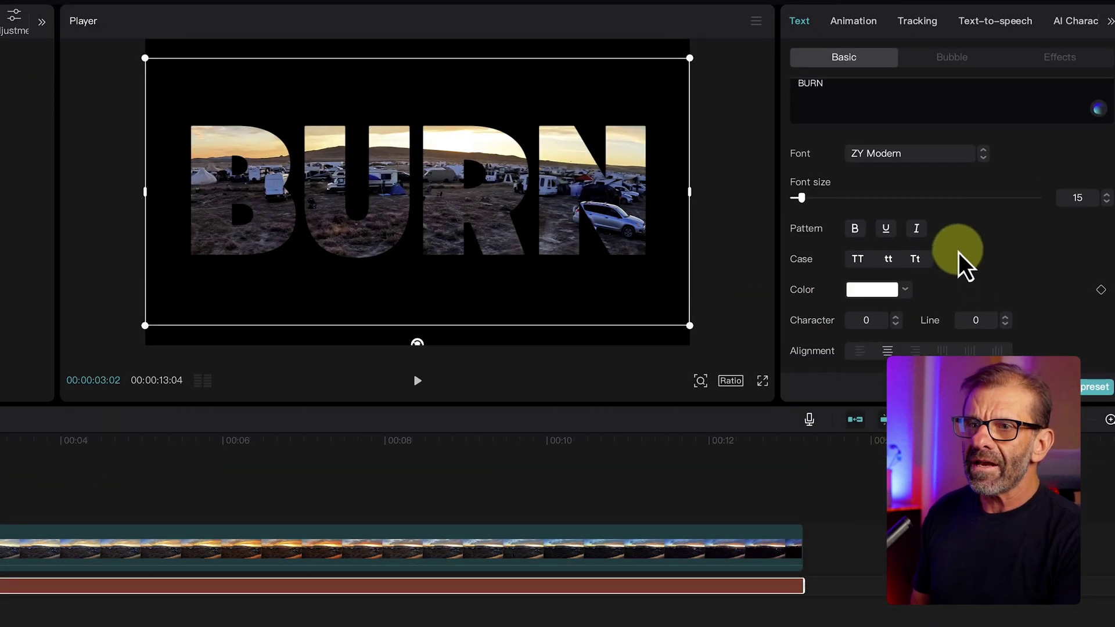
{"action": "scroll", "coordinate": [959, 253], "scroll_direction": "down", "scroll_amount": 8}
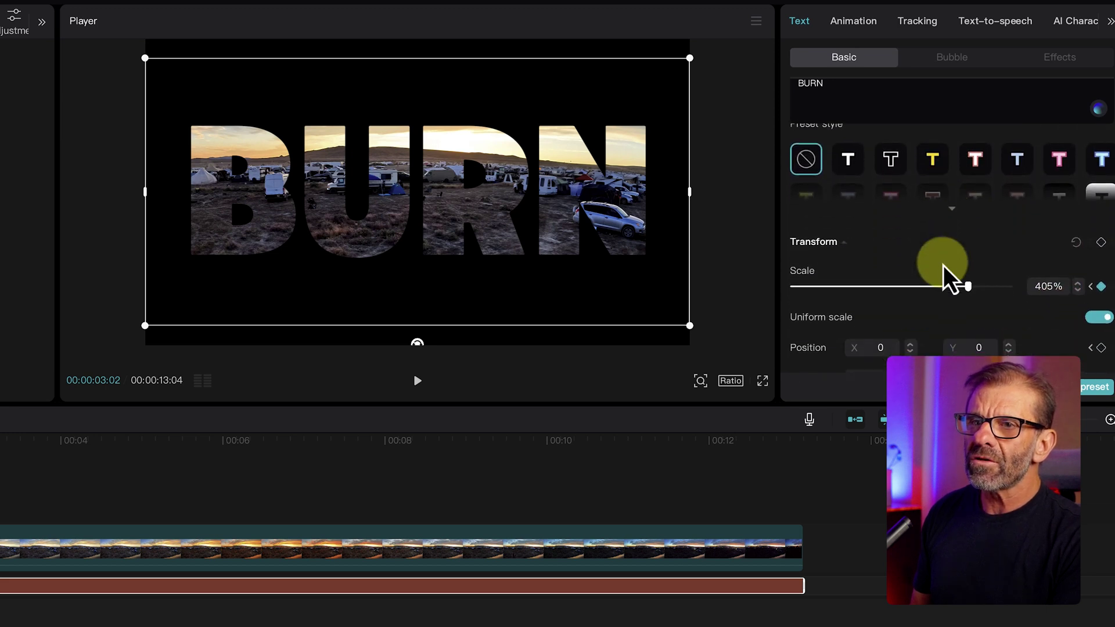
{"action": "scroll", "coordinate": [943, 266], "scroll_direction": "down", "scroll_amount": 3}
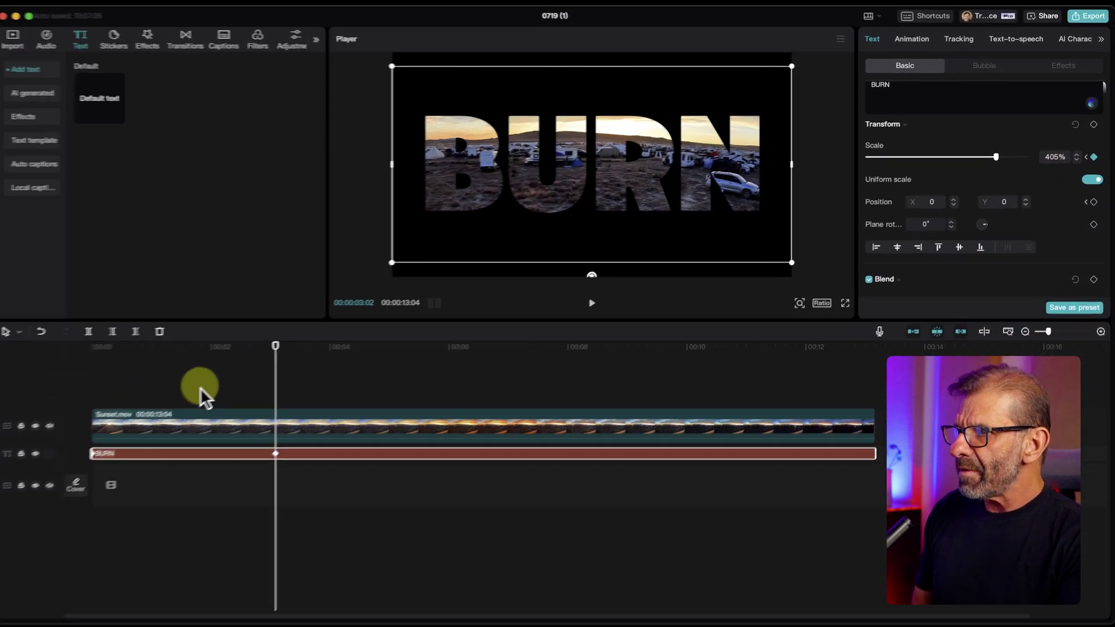
{"action": "left_click_drag", "start_coordinate": [240, 349], "coordinate": [285, 378]}
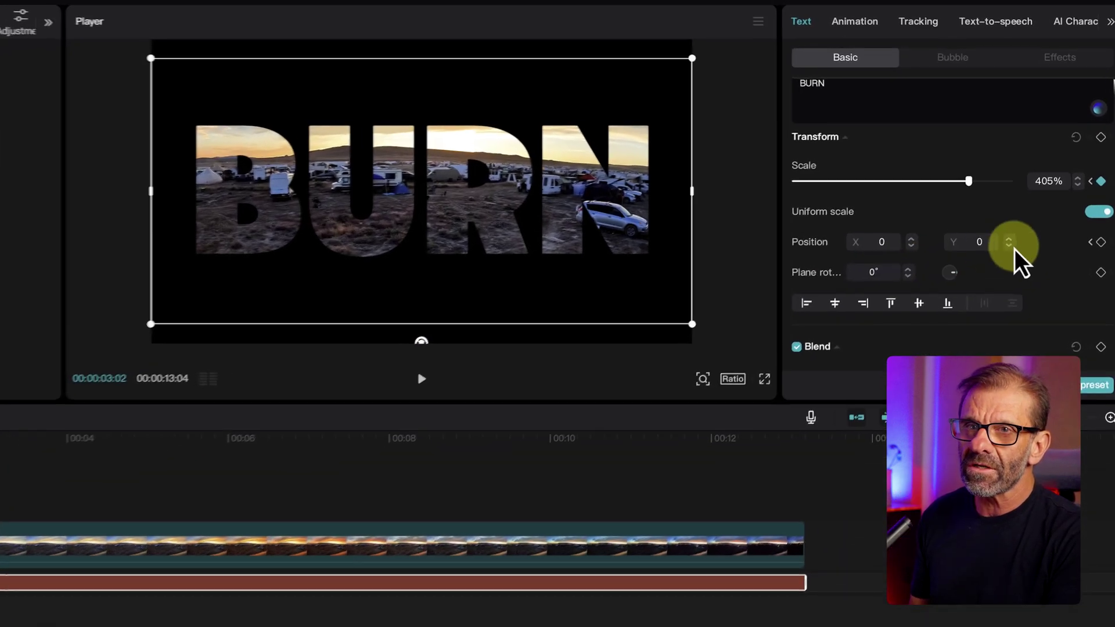
{"action": "left_click", "coordinate": [1101, 243]}
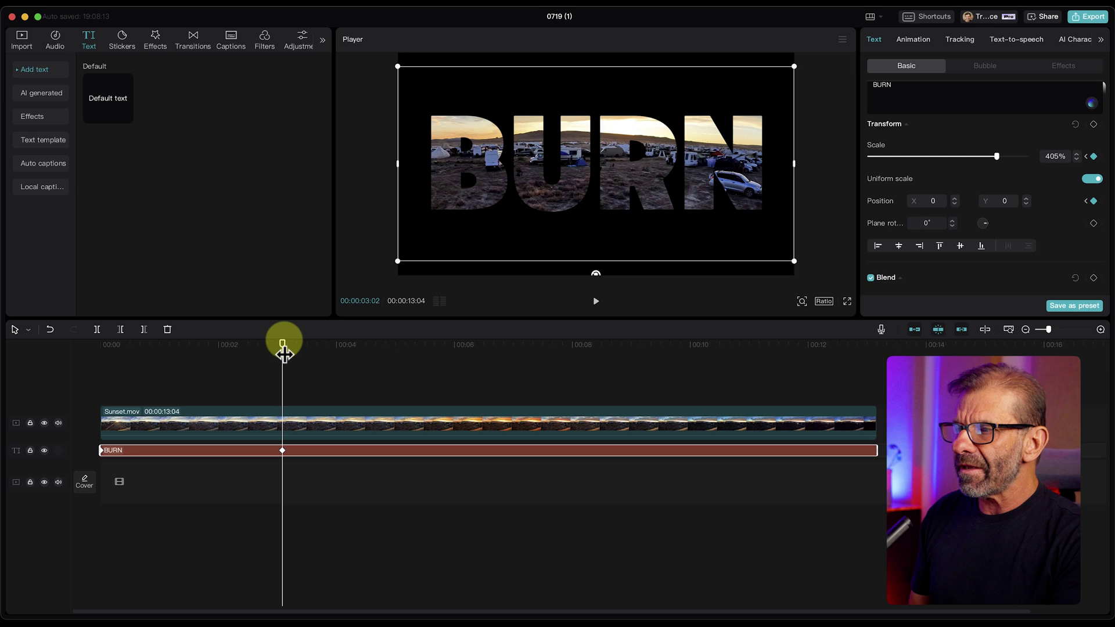
Add a 9000% scale keyframe to BURN at about 00:03:11
{"action": "left_click_drag", "start_coordinate": [284, 343], "coordinate": [305, 357]}
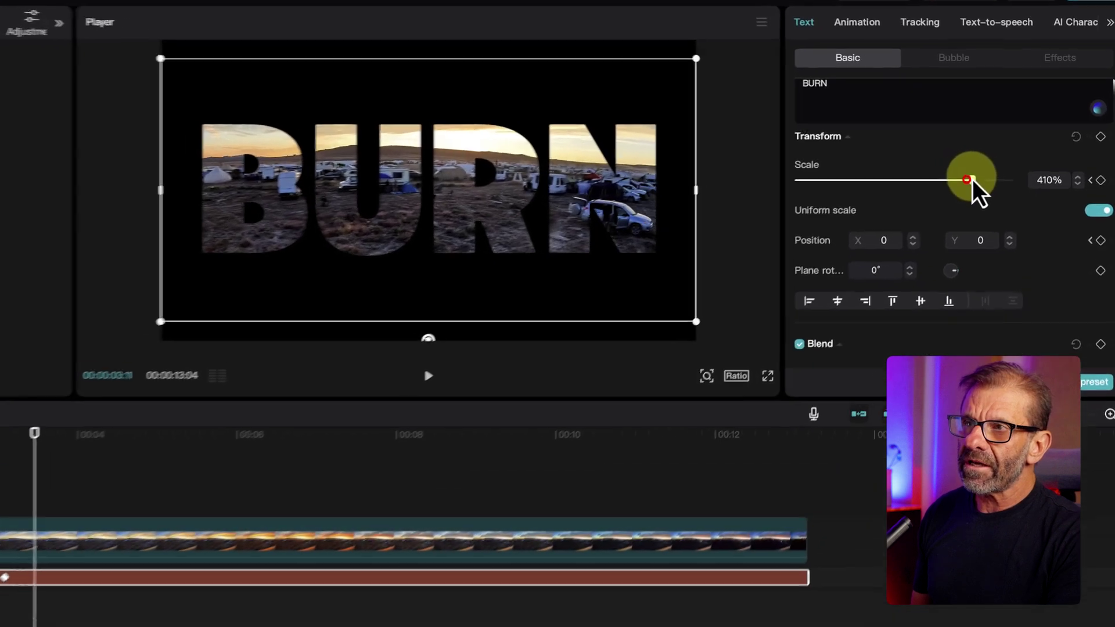
{"action": "left_click_drag", "start_coordinate": [996, 158], "coordinate": [1074, 157]}
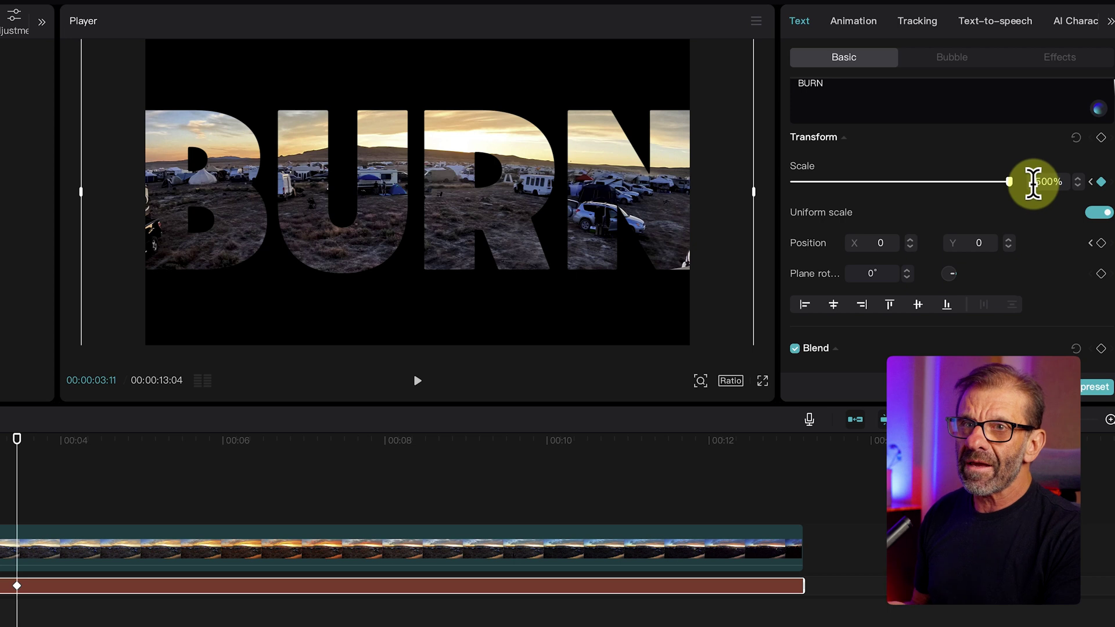
{"action": "scroll", "coordinate": [1034, 183], "scroll_direction": "down", "scroll_amount": 1}
{"action": "left_click", "coordinate": [1036, 173]}
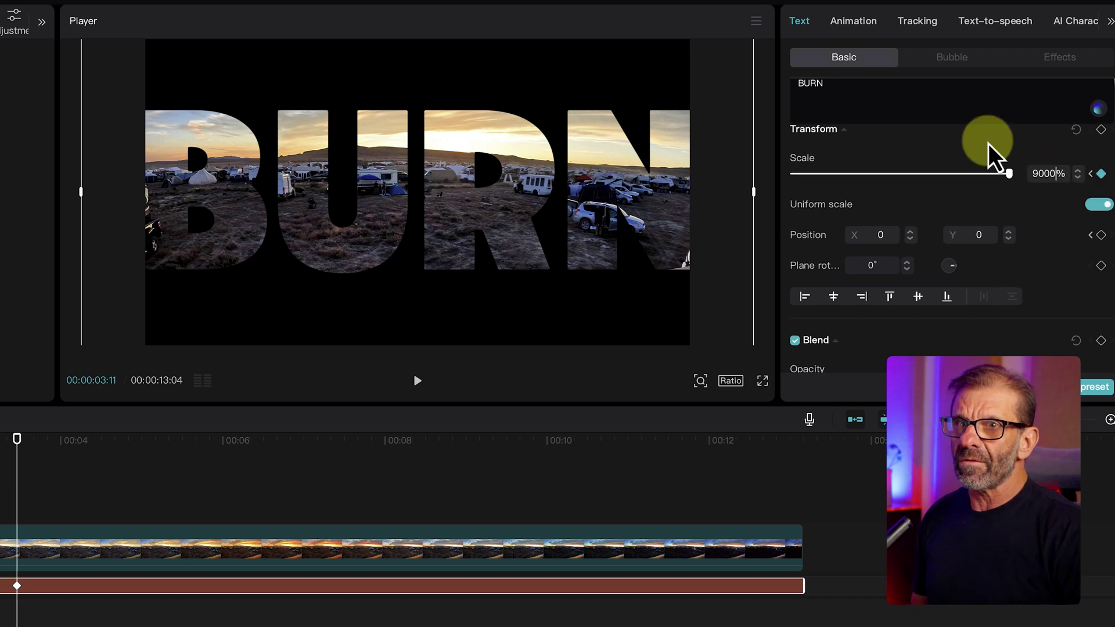
{"action": "key", "text": "Return"}
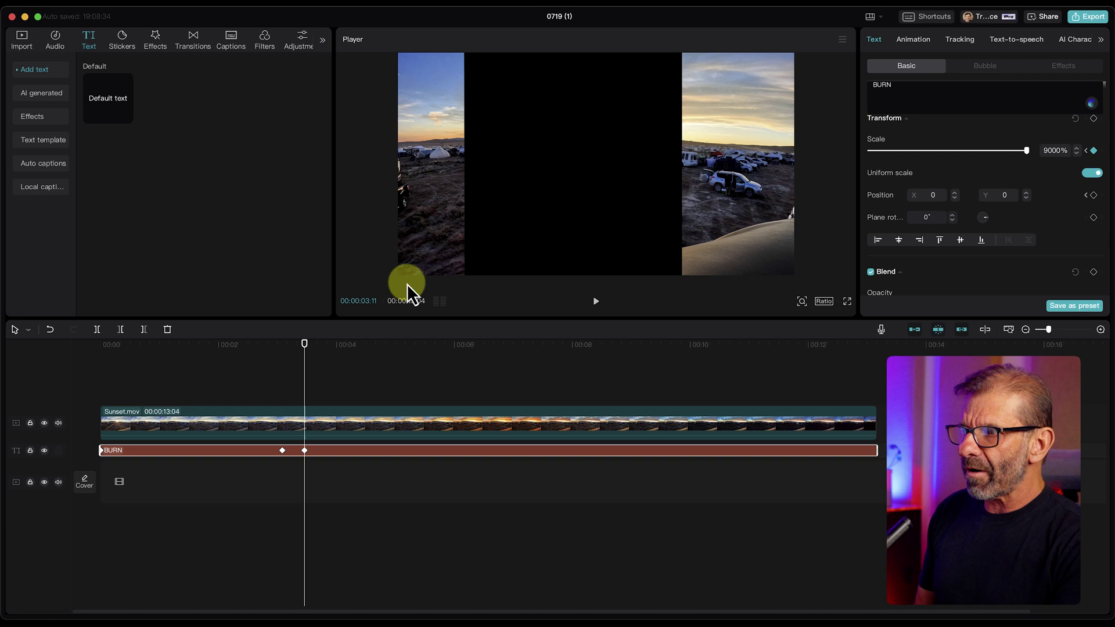
Slide the 9000% BURN text sideways until the sunset fills the frame, then replay the zoom
{"action": "mouse_move", "coordinate": [301, 353]}
{"action": "left_mouse_down"}
{"action": "mouse_move", "coordinate": [273, 349]}
{"action": "mouse_move", "coordinate": [348, 353]}
{"action": "mouse_move", "coordinate": [304, 367]}
{"action": "left_mouse_up"}
{"action": "key", "text": "space"}
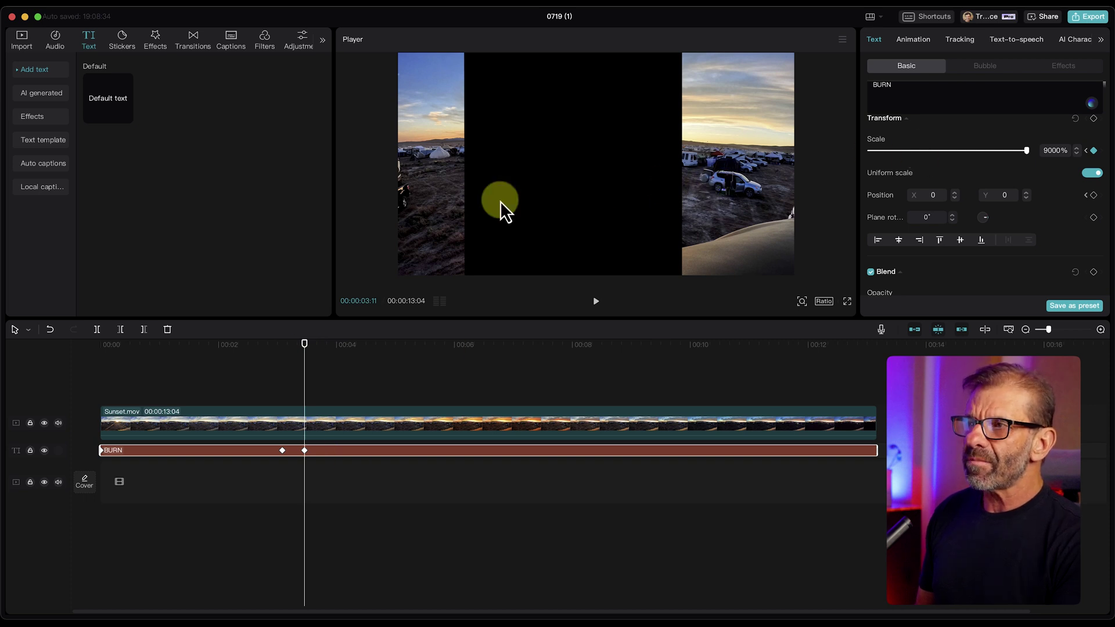
{"action": "left_click_drag", "start_coordinate": [485, 201], "coordinate": [824, 198]}
{"action": "left_click", "coordinate": [237, 343]}
{"action": "key", "text": "space"}
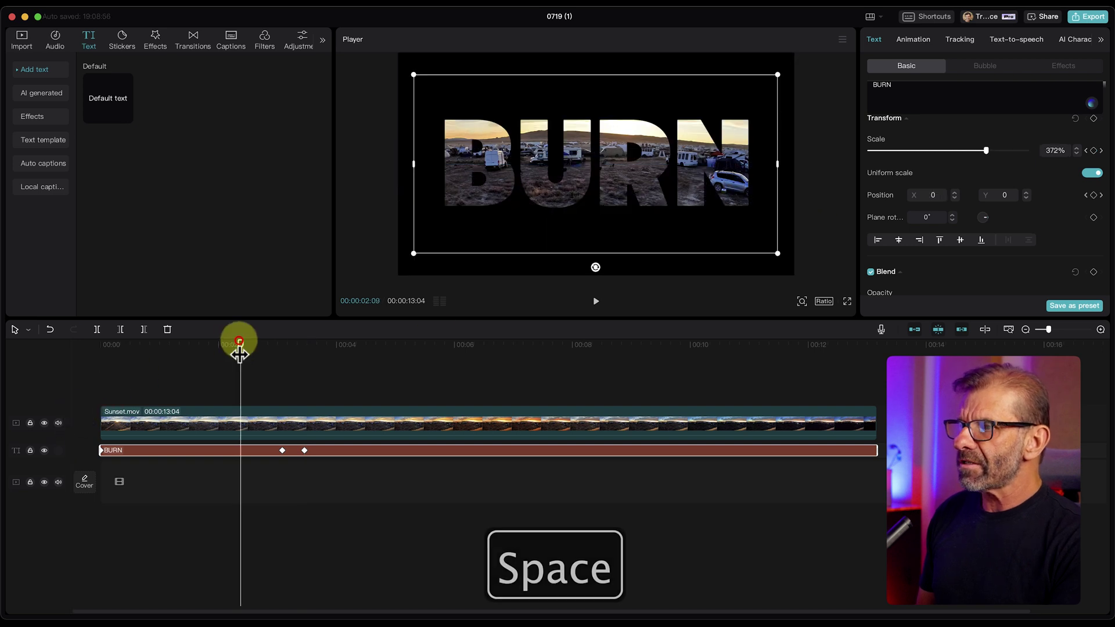
{"action": "key", "text": "space"}
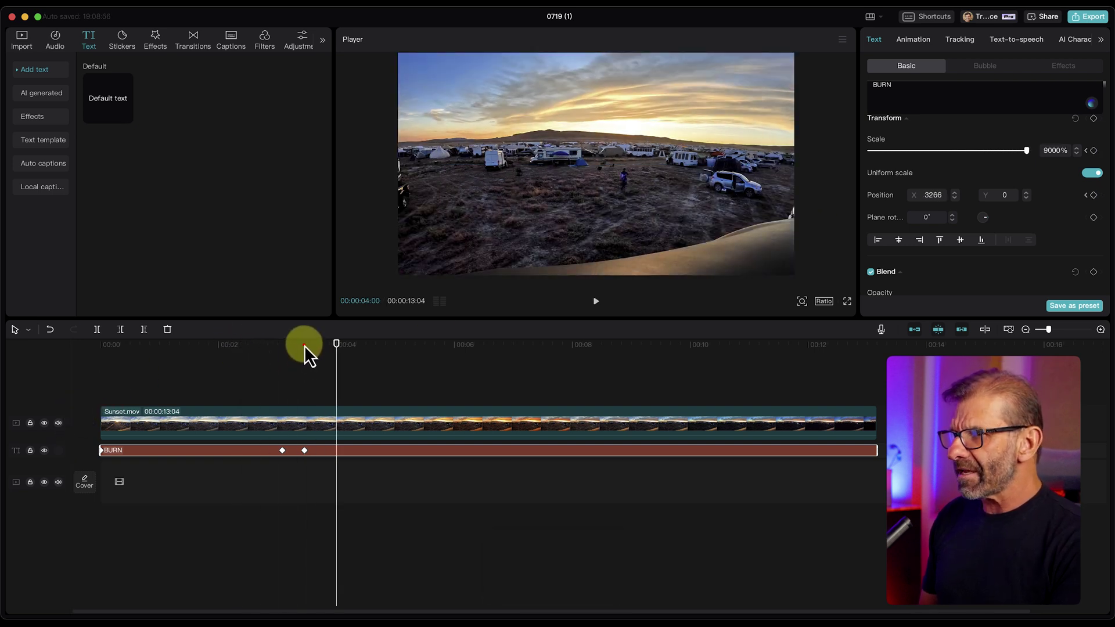
{"action": "mouse_move", "coordinate": [304, 344]}
{"action": "left_mouse_down"}
{"action": "mouse_move", "coordinate": [227, 335]}
{"action": "mouse_move", "coordinate": [213, 344]}
{"action": "left_mouse_up"}
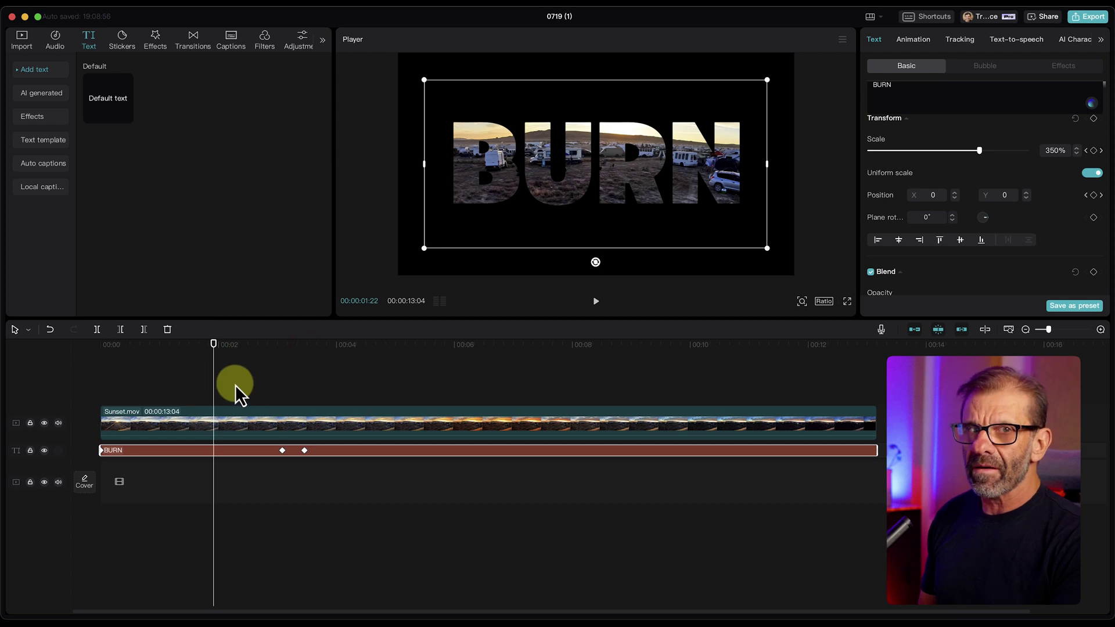
{"action": "left_click", "coordinate": [235, 384]}
{"action": "key", "text": "space"}
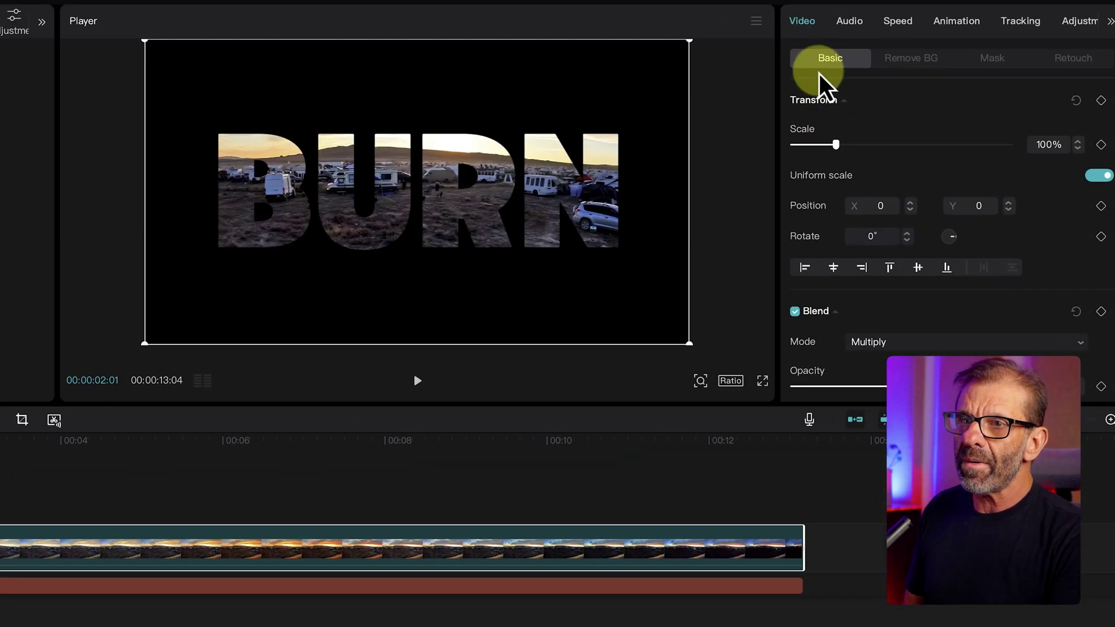
Switch the sunset clip's blend mode from Multiply to Hard light and play it back
{"action": "scroll", "coordinate": [978, 288], "scroll_direction": "down", "scroll_amount": 2}
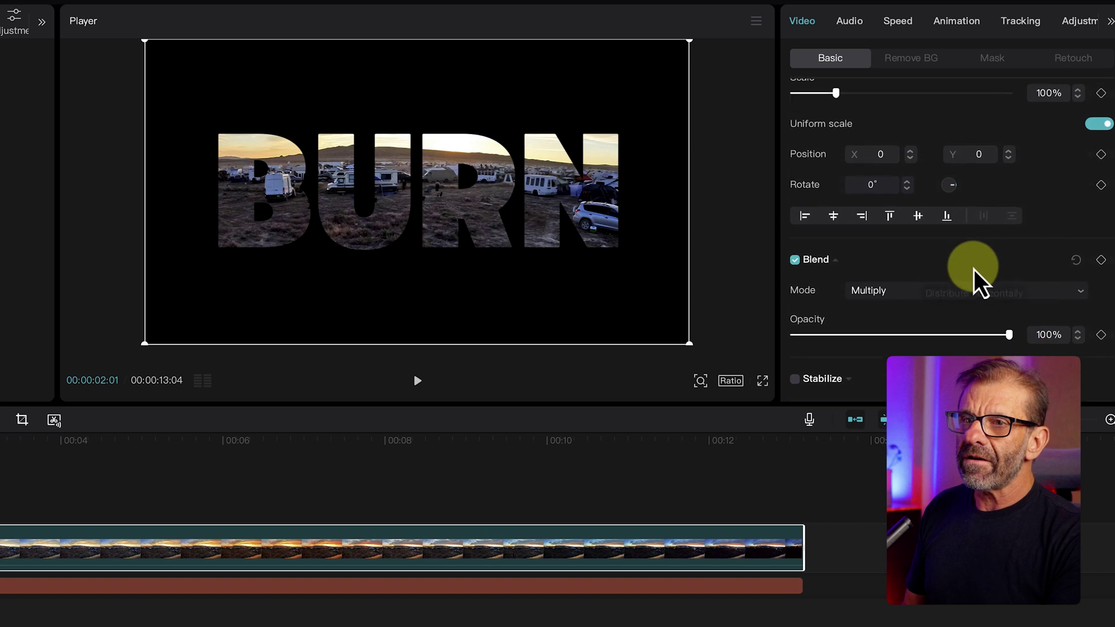
{"action": "left_click", "coordinate": [949, 286]}
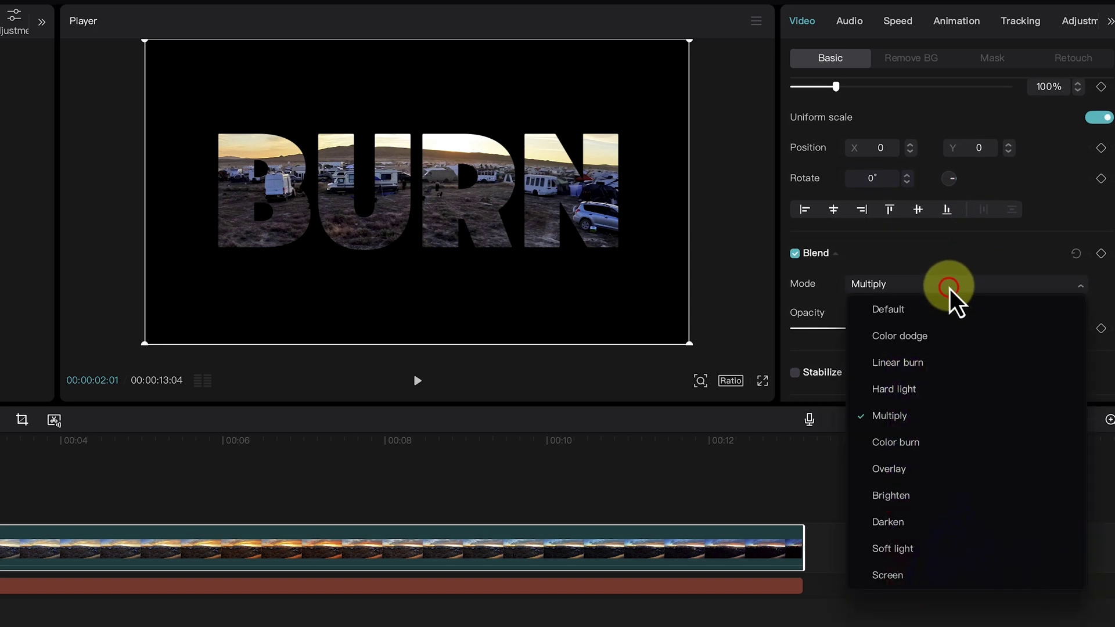
{"action": "left_click", "coordinate": [894, 390]}
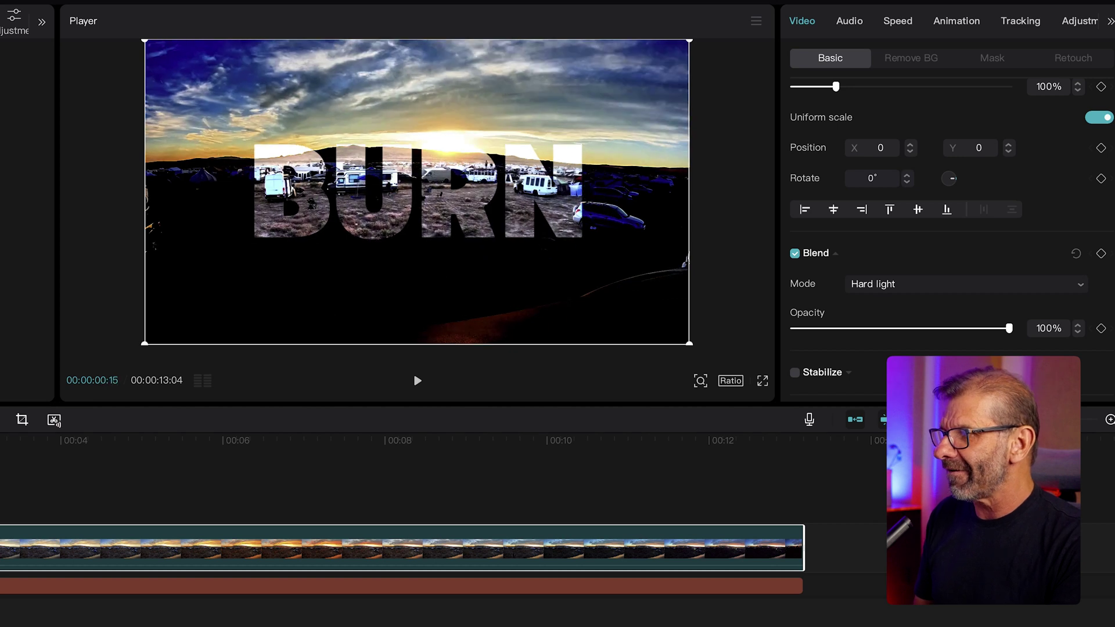
{"action": "key", "text": "space"}
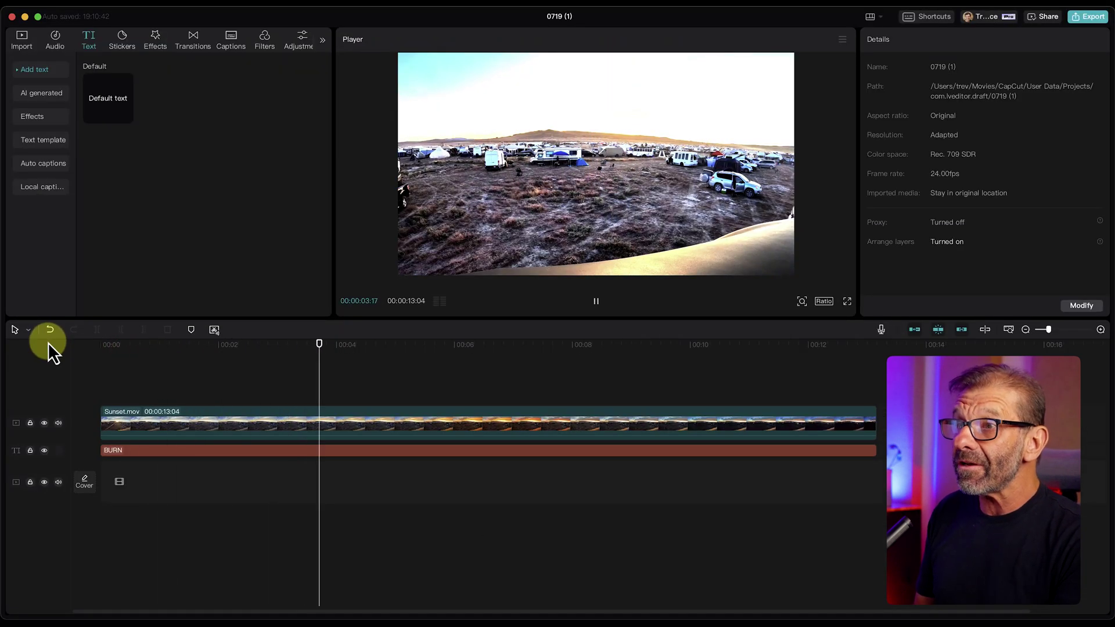
Stop playback and duplicate Sunset.mov onto a new track above the original, then reselect BURN
{"action": "key", "text": "space"}
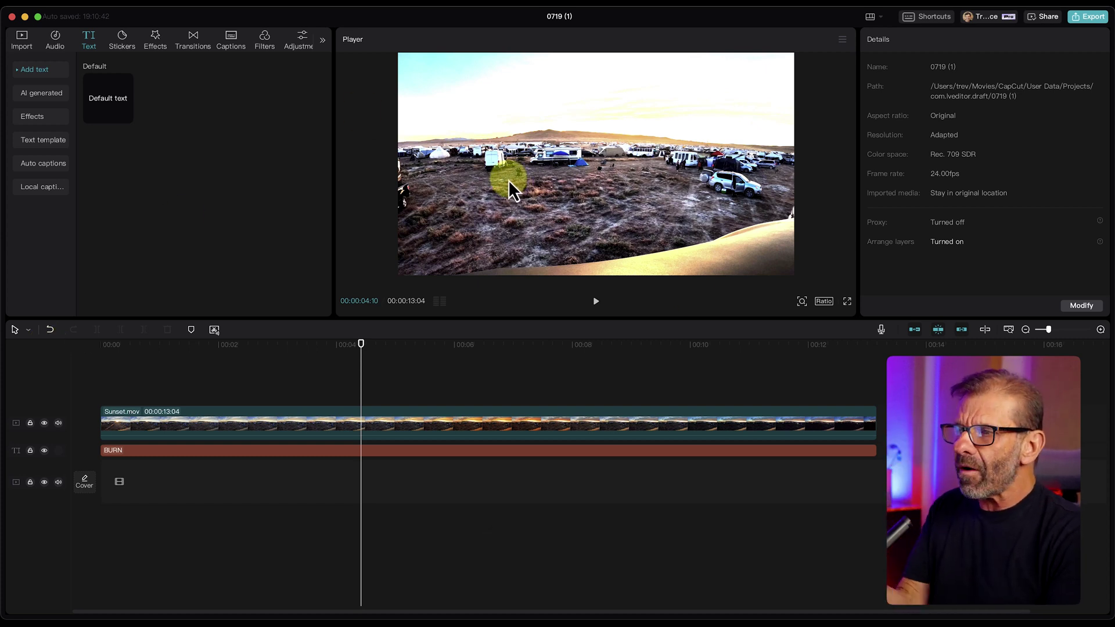
{"action": "left_click", "coordinate": [368, 418]}
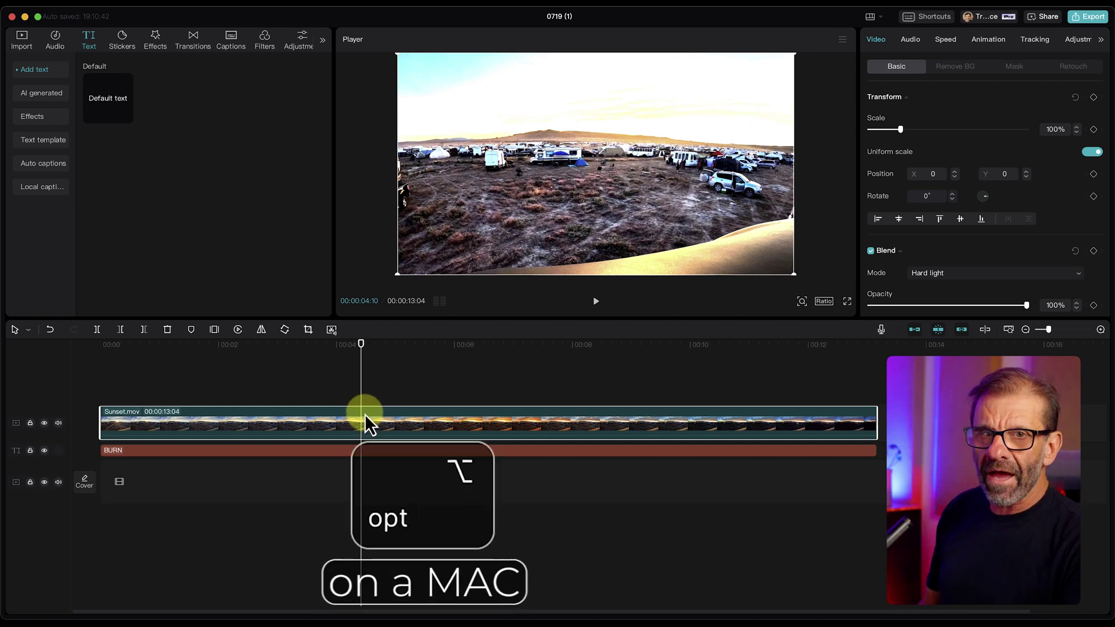
{"action": "left_click_drag", "start_coordinate": [364, 417], "coordinate": [353, 389]}
{"action": "left_click_drag", "start_coordinate": [361, 343], "coordinate": [329, 351]}
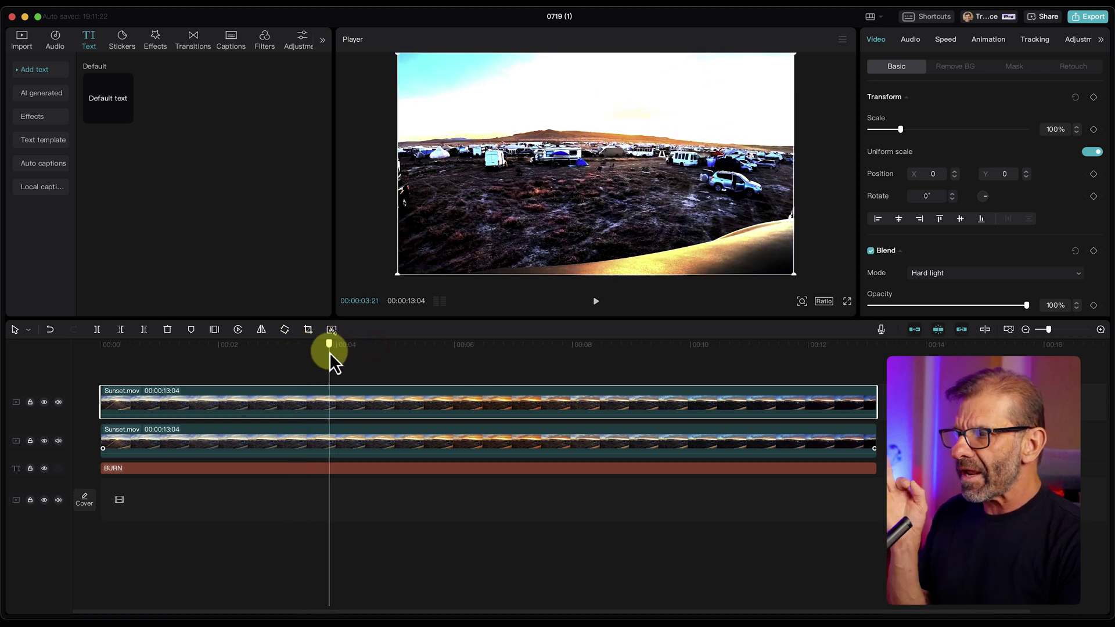
{"action": "left_click", "coordinate": [342, 467]}
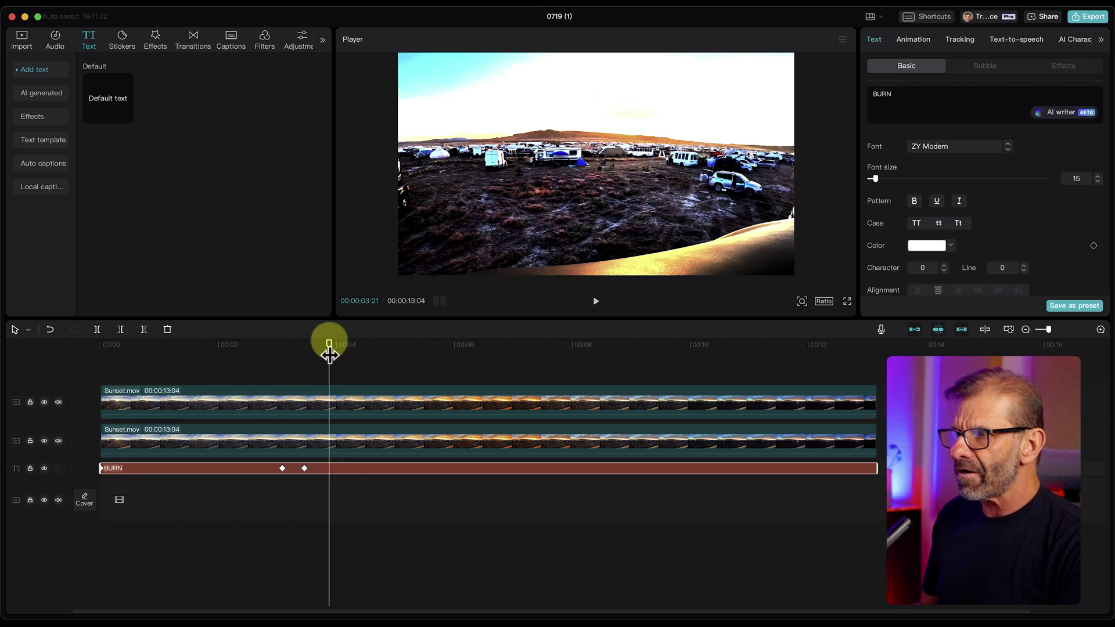
At the 03:11 keyframe, switch the top Sunset.mov copy's blend mode from Hard light to Default
{"action": "left_click_drag", "start_coordinate": [329, 354], "coordinate": [304, 351]}
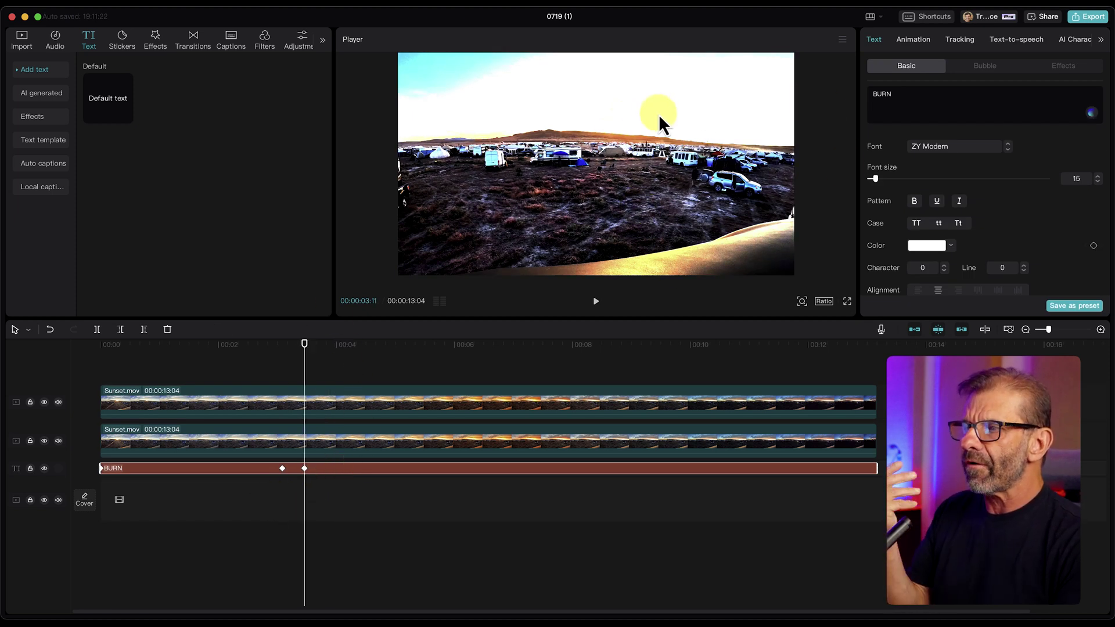
{"action": "left_click", "coordinate": [357, 401]}
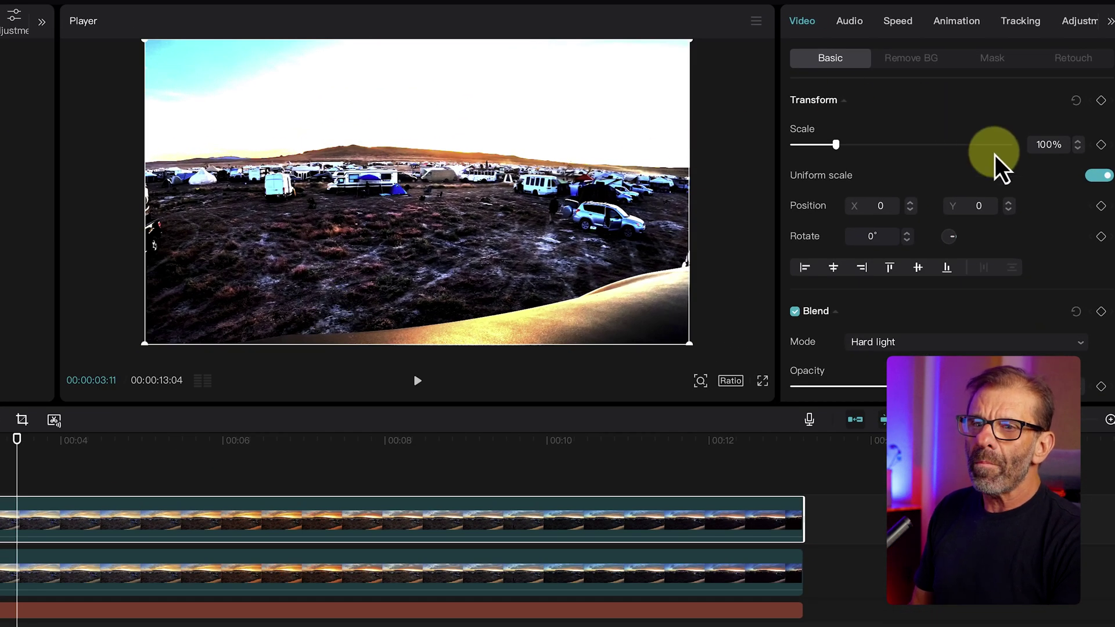
{"action": "scroll", "coordinate": [1074, 310], "scroll_direction": "down", "scroll_amount": 1}
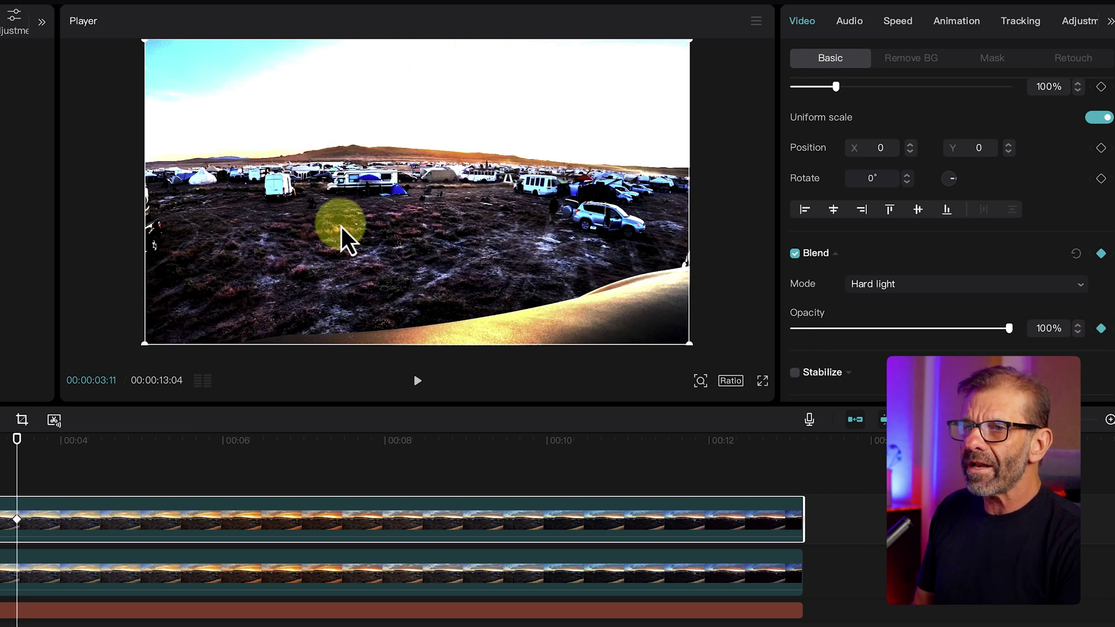
{"action": "left_click", "coordinate": [898, 292]}
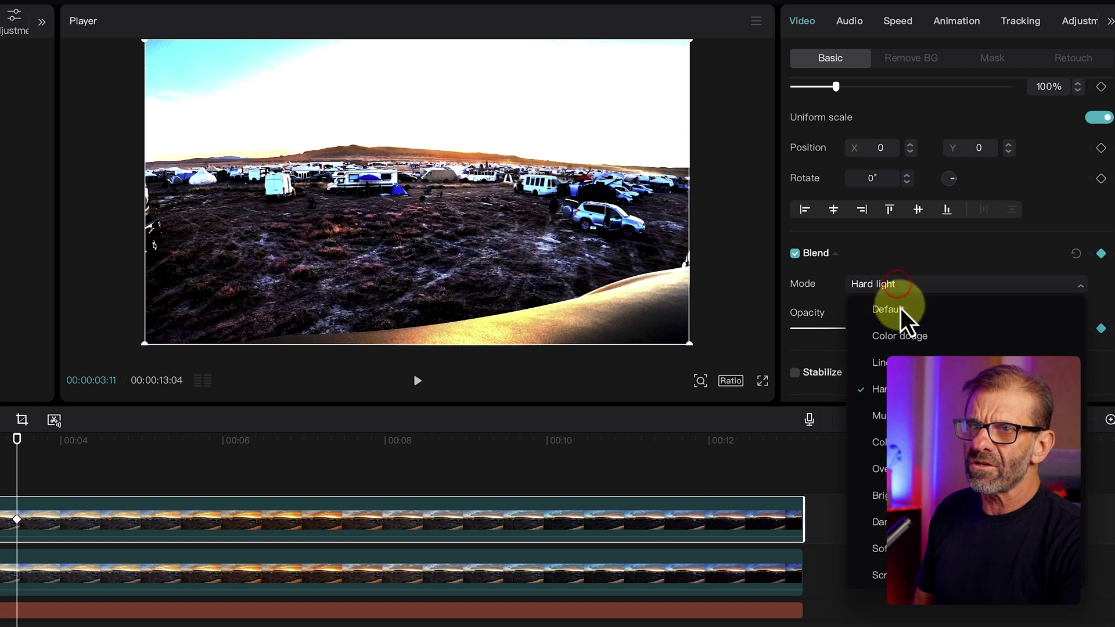
{"action": "left_click", "coordinate": [899, 310]}
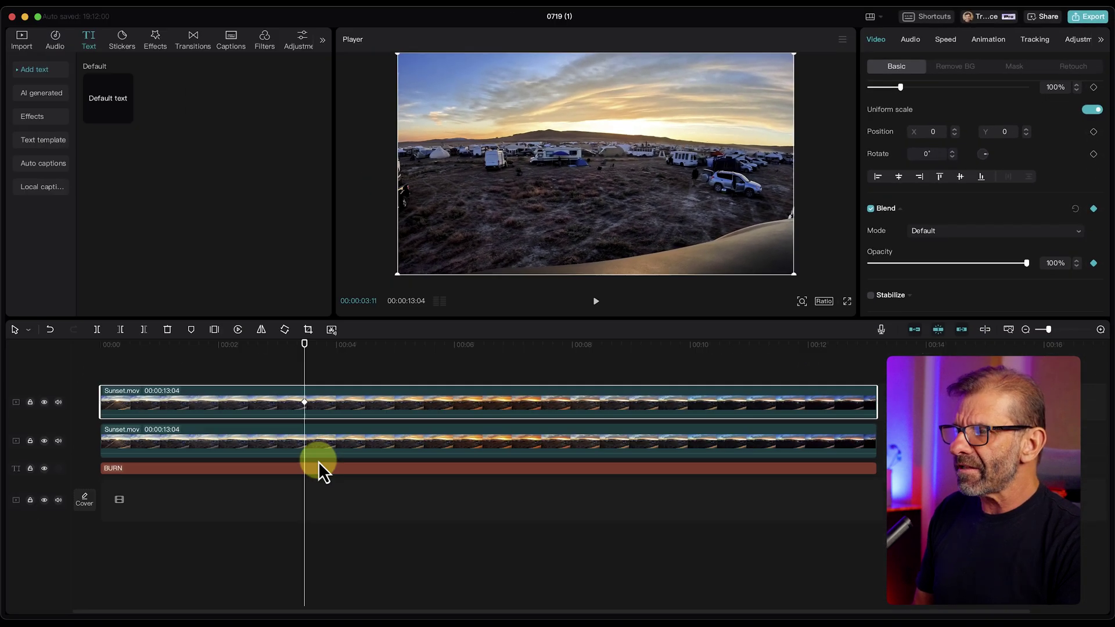
At 00:00:03:06, lower the top Sunset.mov copy's opacity to reveal BURN
{"action": "left_click", "coordinate": [20, 611]}
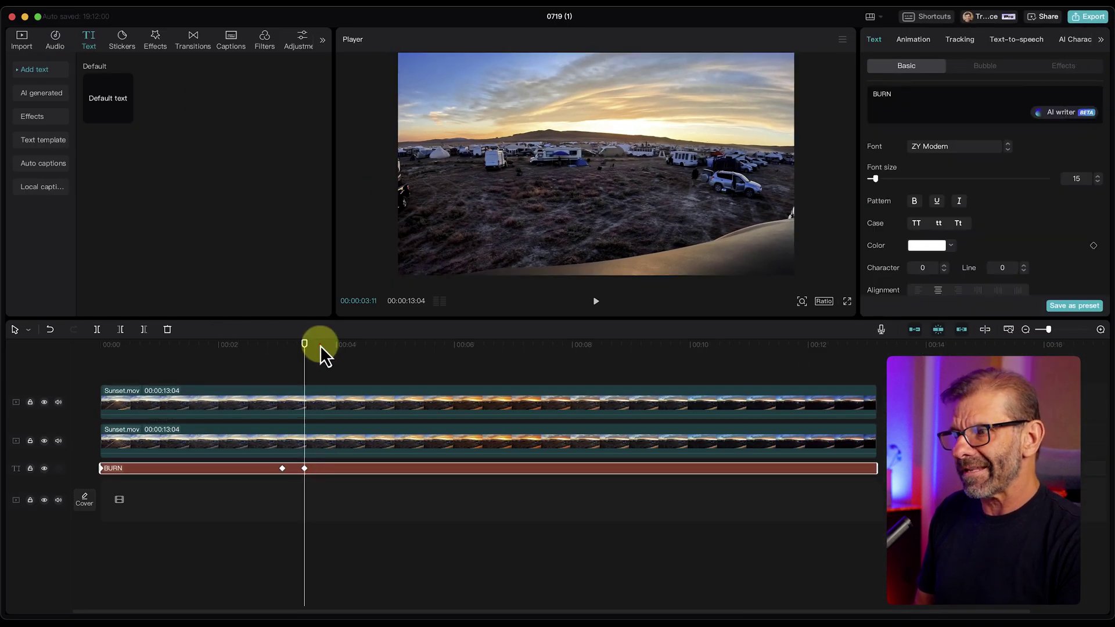
{"action": "left_click_drag", "start_coordinate": [320, 345], "coordinate": [284, 359]}
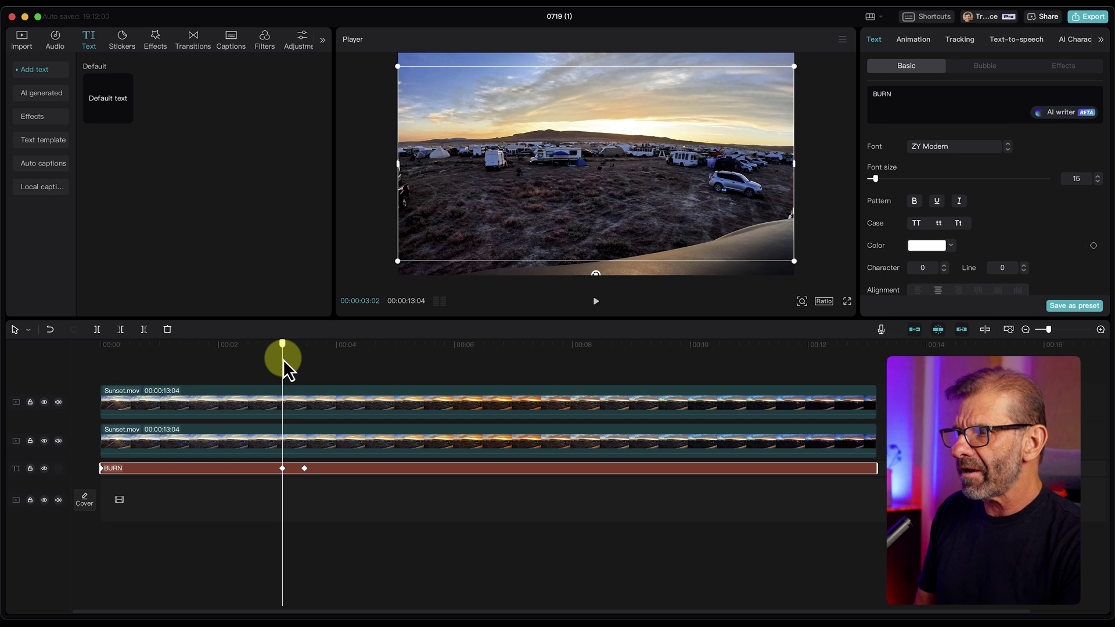
{"action": "left_click", "coordinate": [288, 403]}
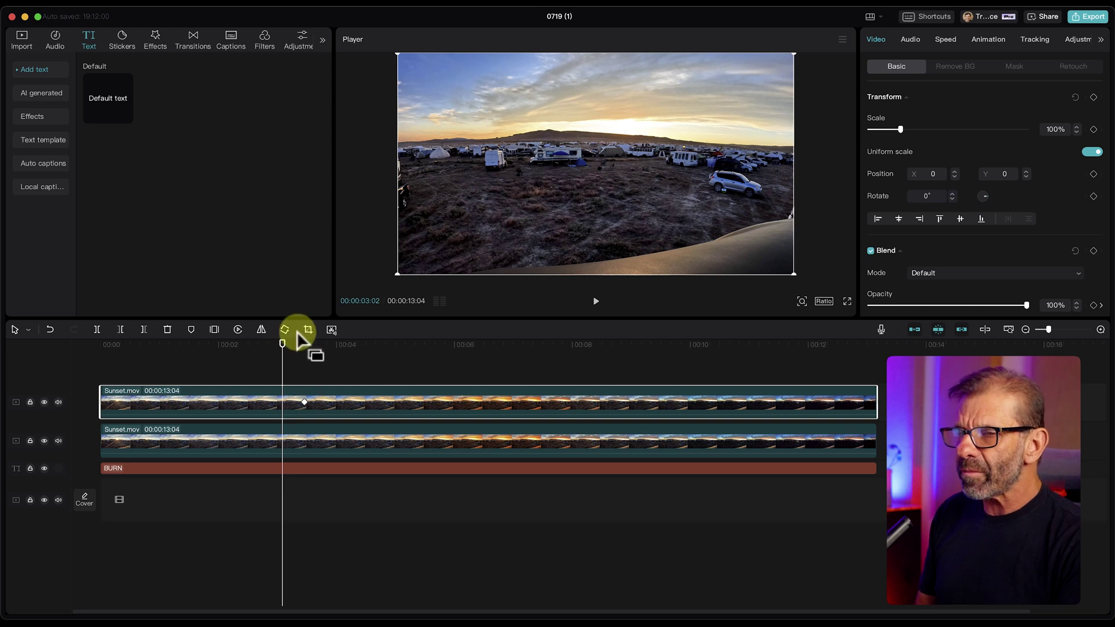
{"action": "left_click_drag", "start_coordinate": [987, 305], "coordinate": [866, 301]}
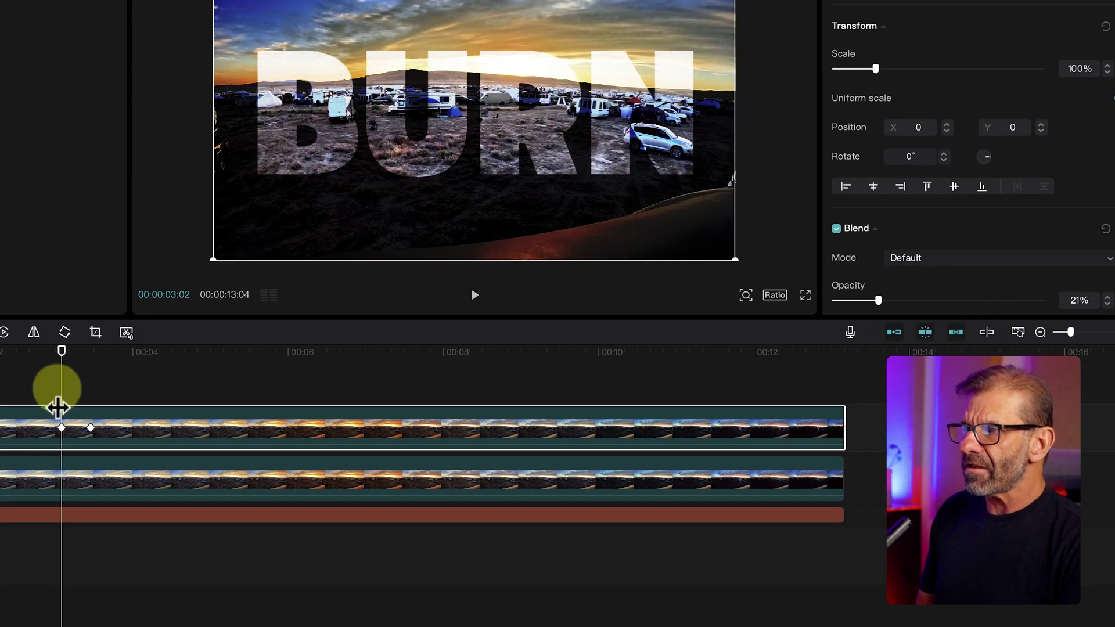
Undo the opacity change and keyframe the top copy at 0% opacity at 03:02
{"action": "key", "text": "super+z"}
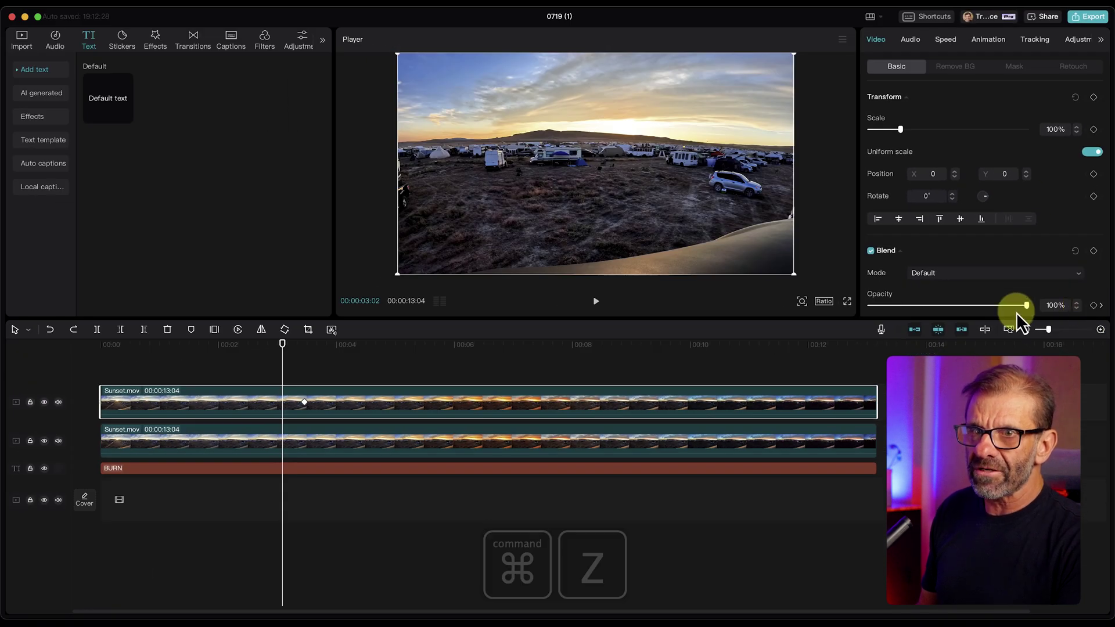
{"action": "left_click_drag", "start_coordinate": [1016, 306], "coordinate": [893, 305]}
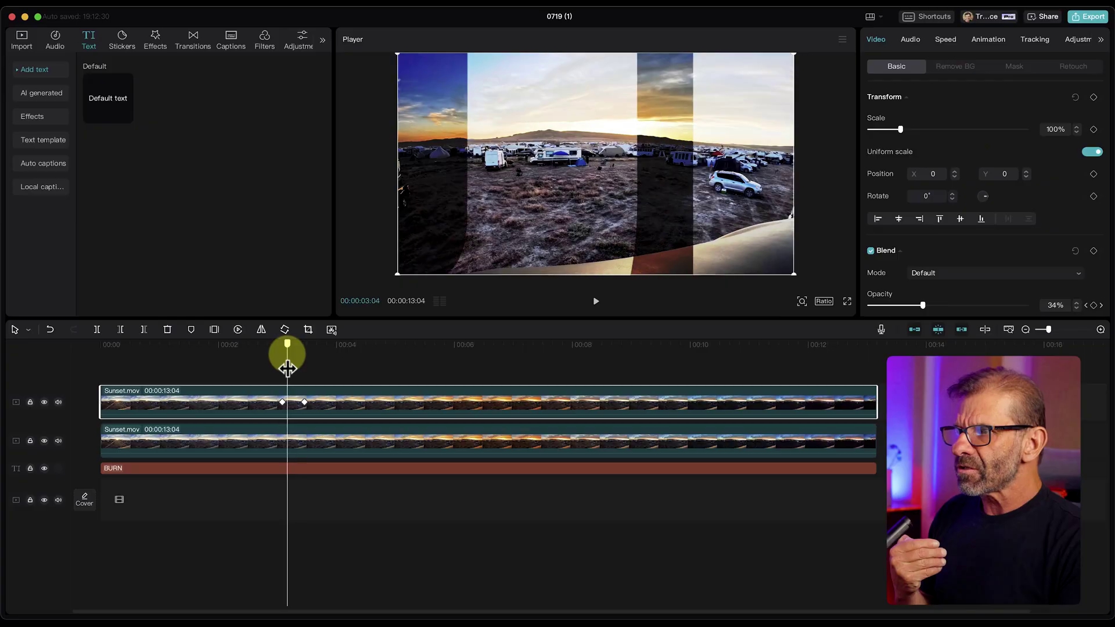
{"action": "left_click_drag", "start_coordinate": [286, 356], "coordinate": [283, 370]}
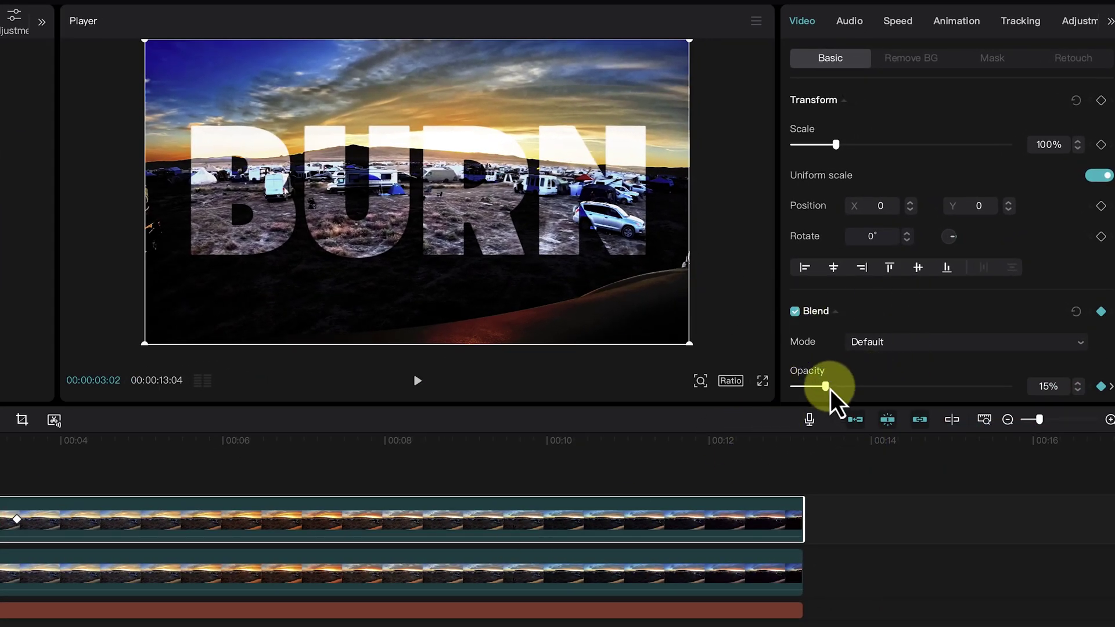
{"action": "left_click_drag", "start_coordinate": [826, 386], "coordinate": [746, 398]}
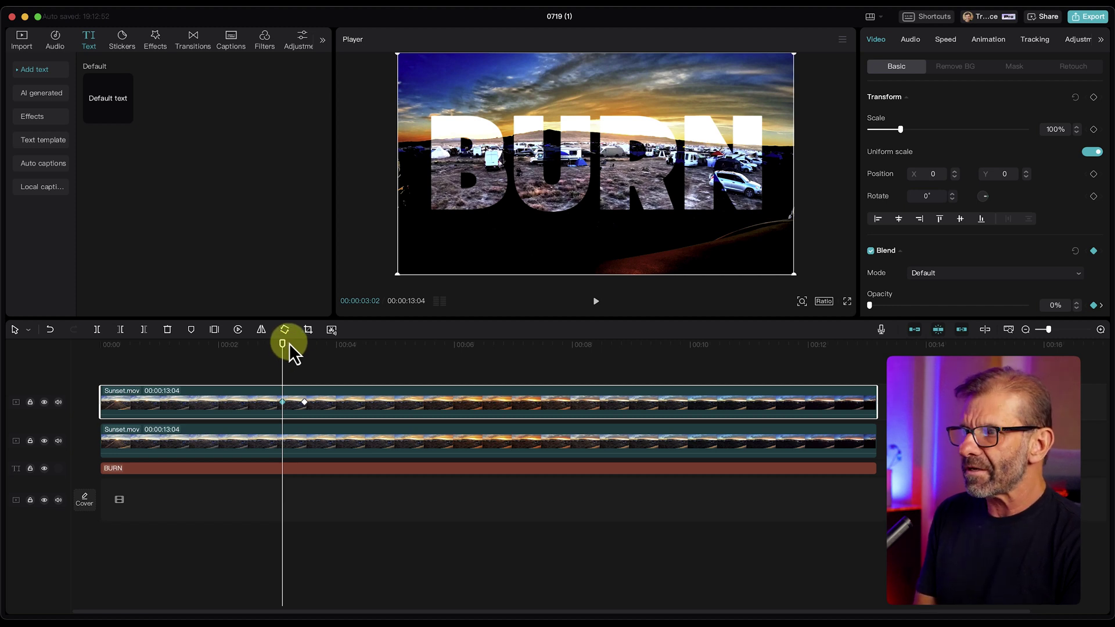
Deselect the clip and step forward from 03:01 to check BURN fading into the sunset
{"action": "left_click", "coordinate": [299, 363]}
{"action": "left_click_drag", "start_coordinate": [299, 355], "coordinate": [280, 360]}
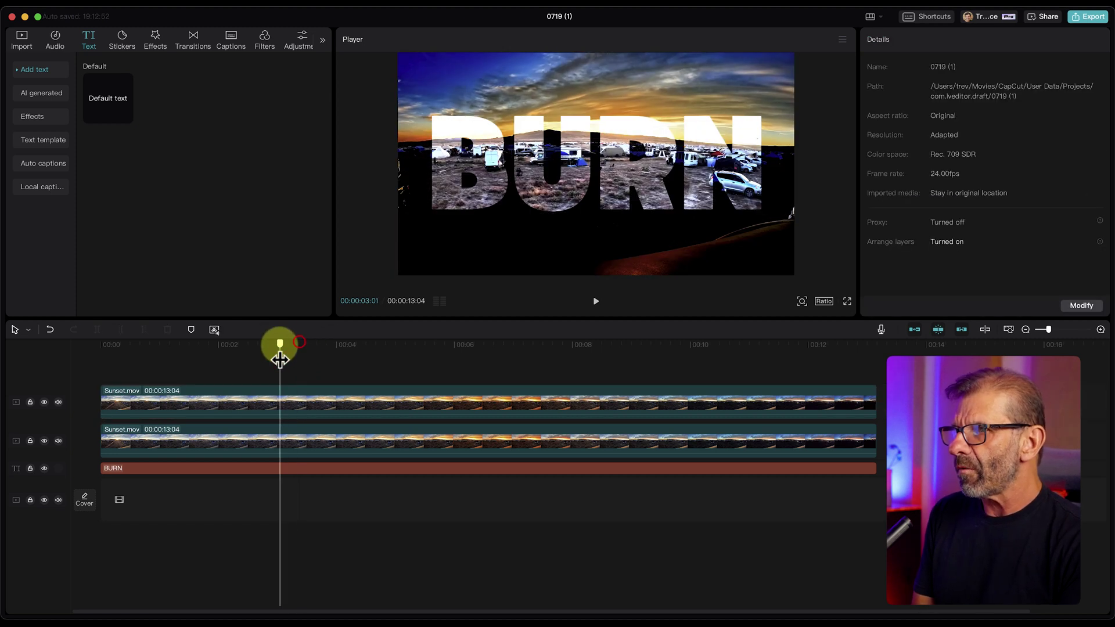
{"action": "key", "text": "Right"}
{"action": "key", "text": "Right"}
{"action": "key", "text": "Right"}
{"action": "key", "text": "Right"}
{"action": "key", "text": "Right"}
{"action": "key", "text": "Right"}
{"action": "key", "text": "Right"}
{"action": "key", "text": "Right"}
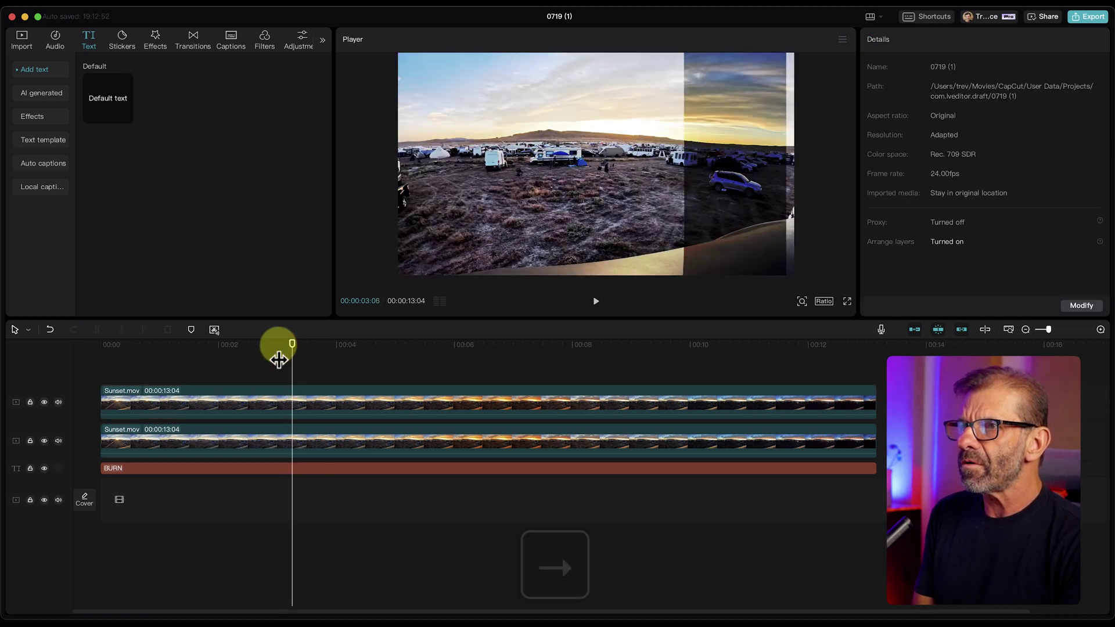
{"action": "key", "text": "Right"}
{"action": "key", "text": "Right"}
{"action": "key", "text": "Right"}
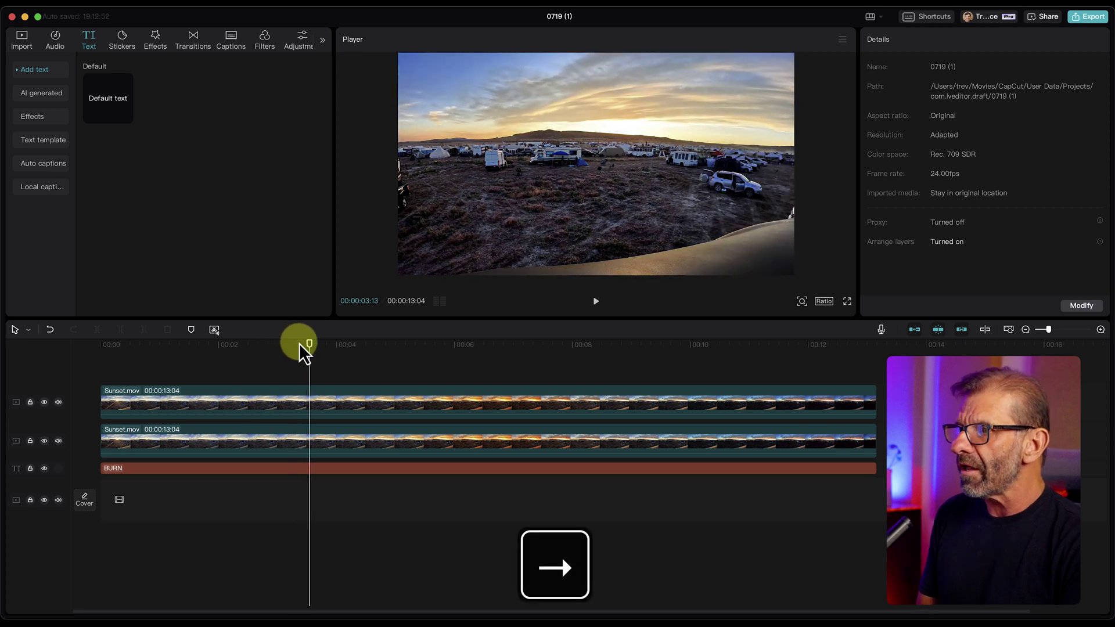